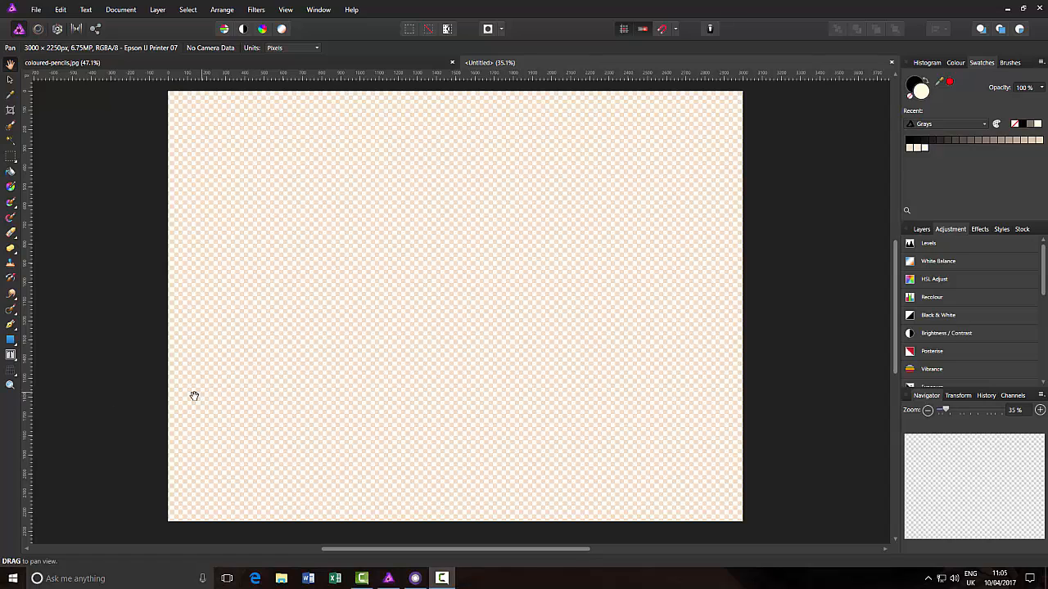
Step: Switch to PhotoPlus X8 to view its workspace, and return to Affinity Photo
{"action": "left_click", "coordinate": [415, 578]}
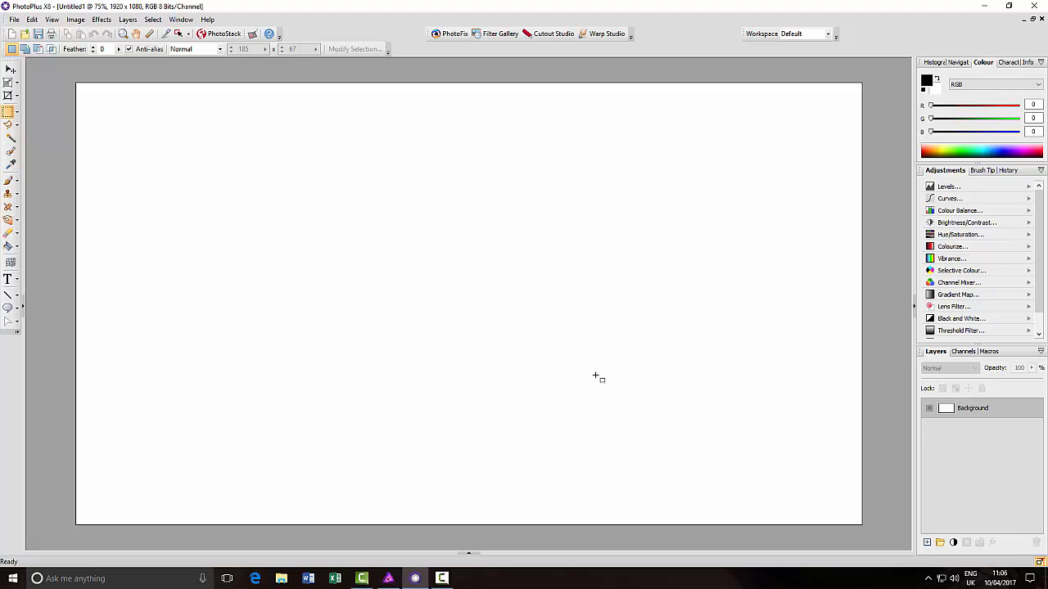
{"action": "left_click", "coordinate": [388, 578]}
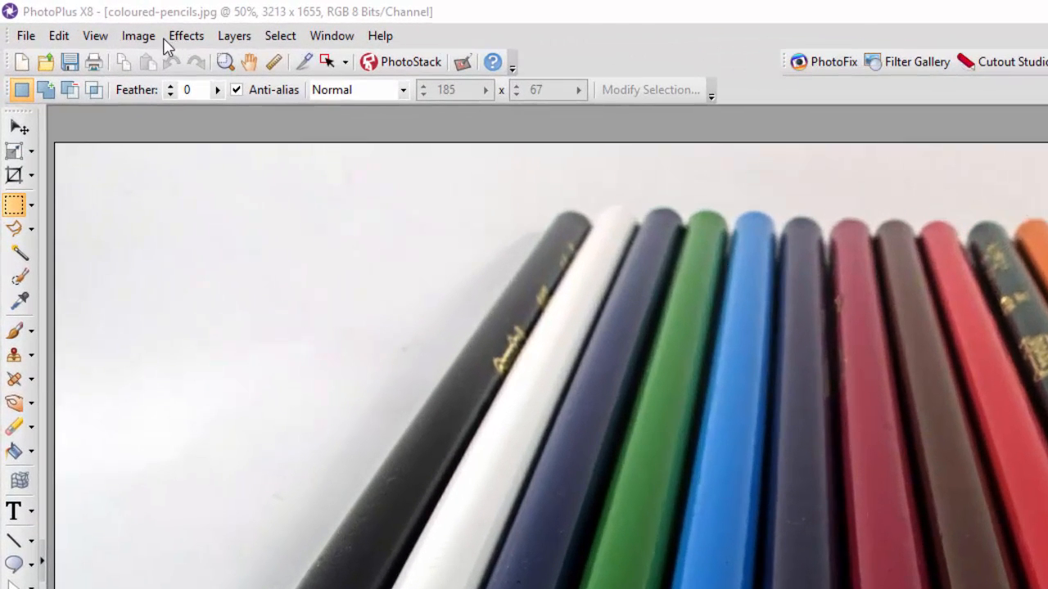
Step: Try the direct Black and White image adjustment on coloured-pencils.jpg in PhotoPlus X8 with its default values, and cancel it
{"action": "left_click", "coordinate": [139, 36]}
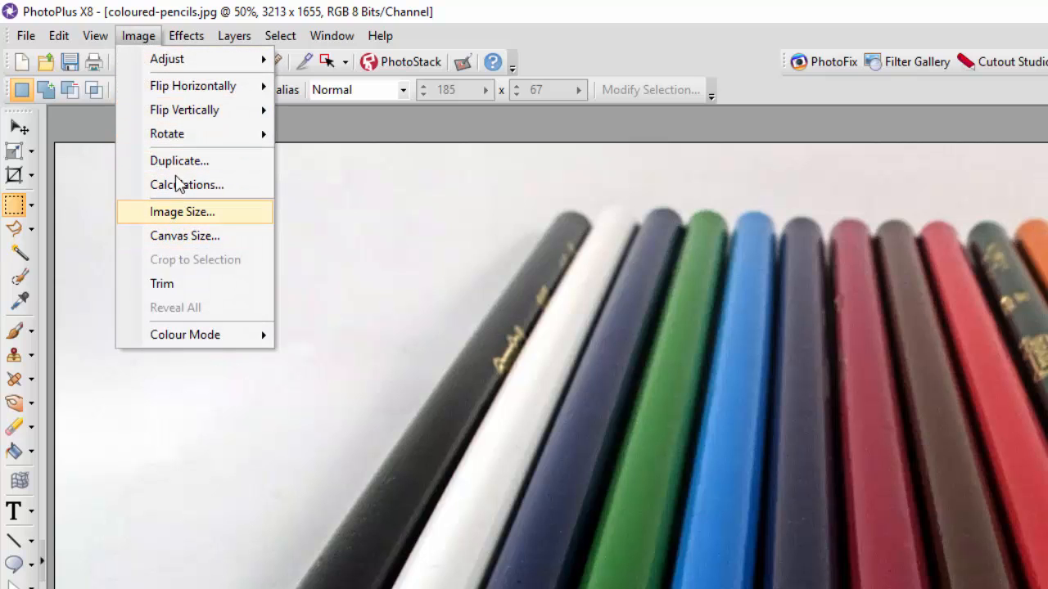
{"action": "mouse_move", "coordinate": [218, 59]}
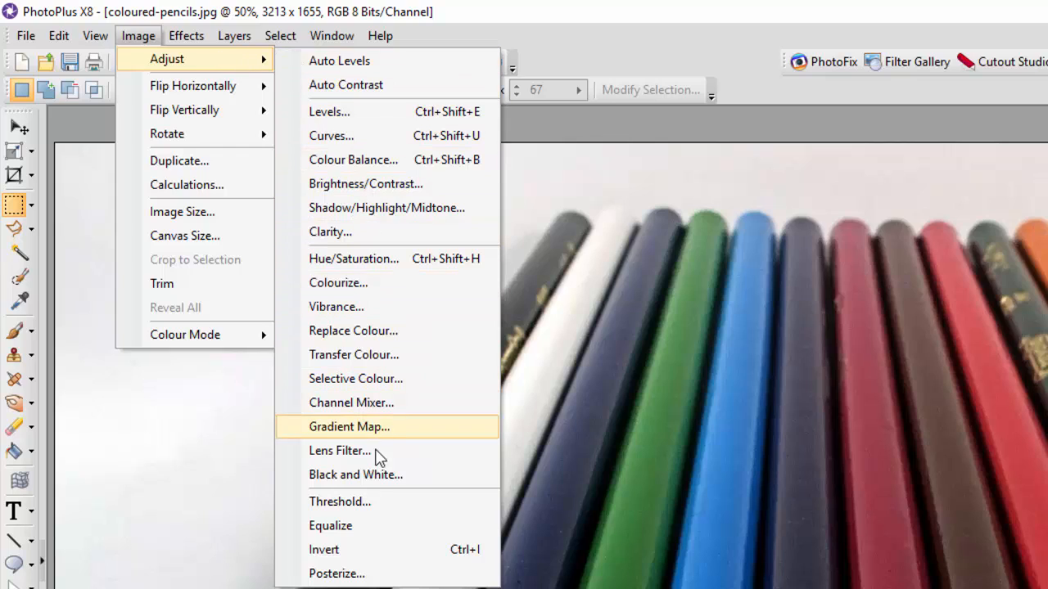
{"action": "left_click", "coordinate": [342, 481]}
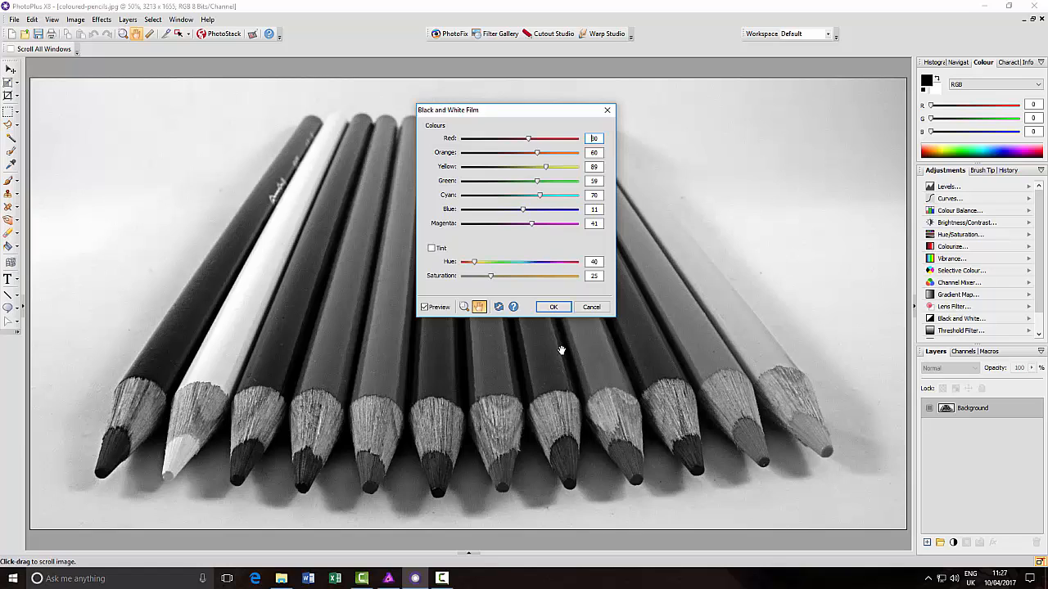
{"action": "left_click", "coordinate": [600, 310]}
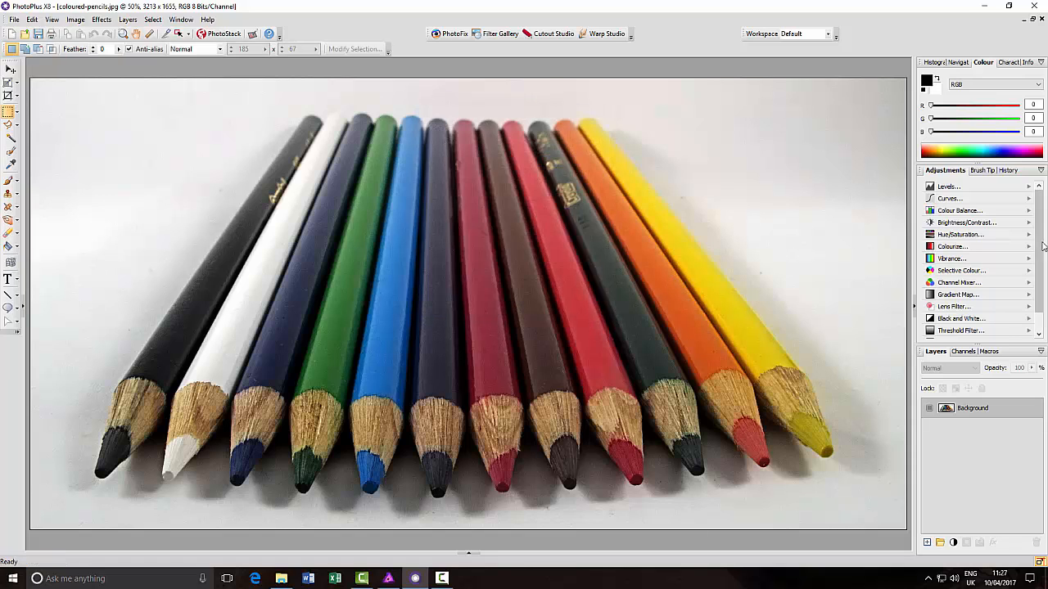
Step: Add a Black and White adjustment layer above the Background, and toggle its visibility off and on
{"action": "scroll", "coordinate": [1040, 233], "scroll_direction": "down", "scroll_amount": 1}
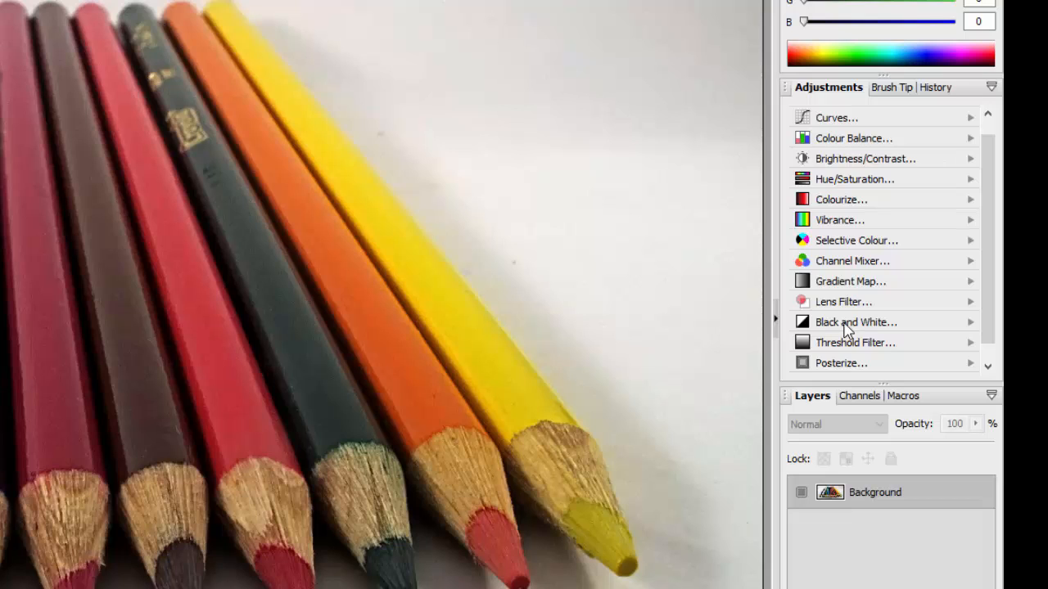
{"action": "left_click", "coordinate": [896, 318]}
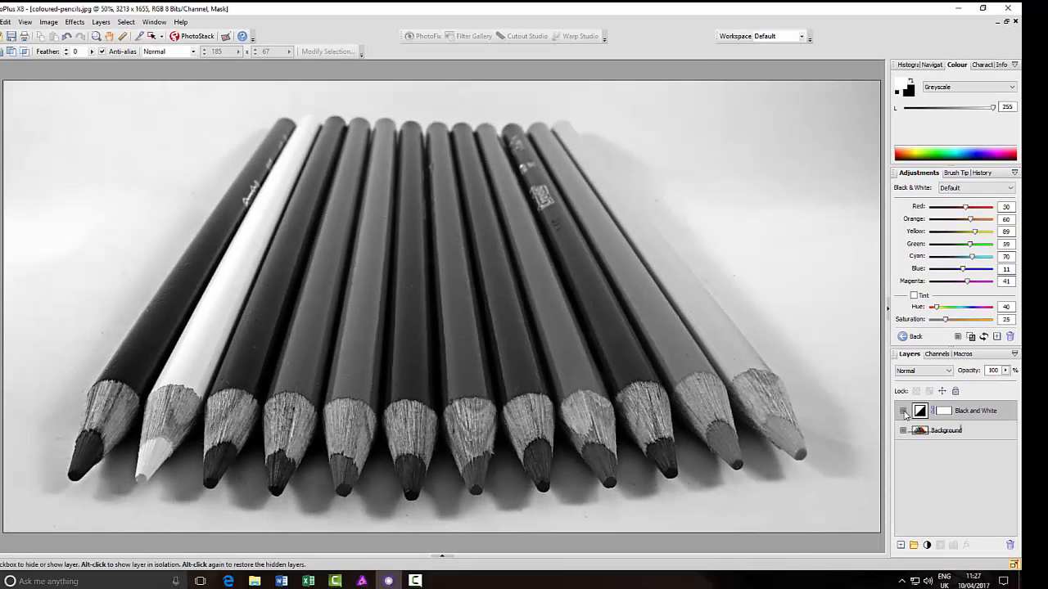
{"action": "left_click", "coordinate": [904, 412]}
{"action": "left_click", "coordinate": [904, 412]}
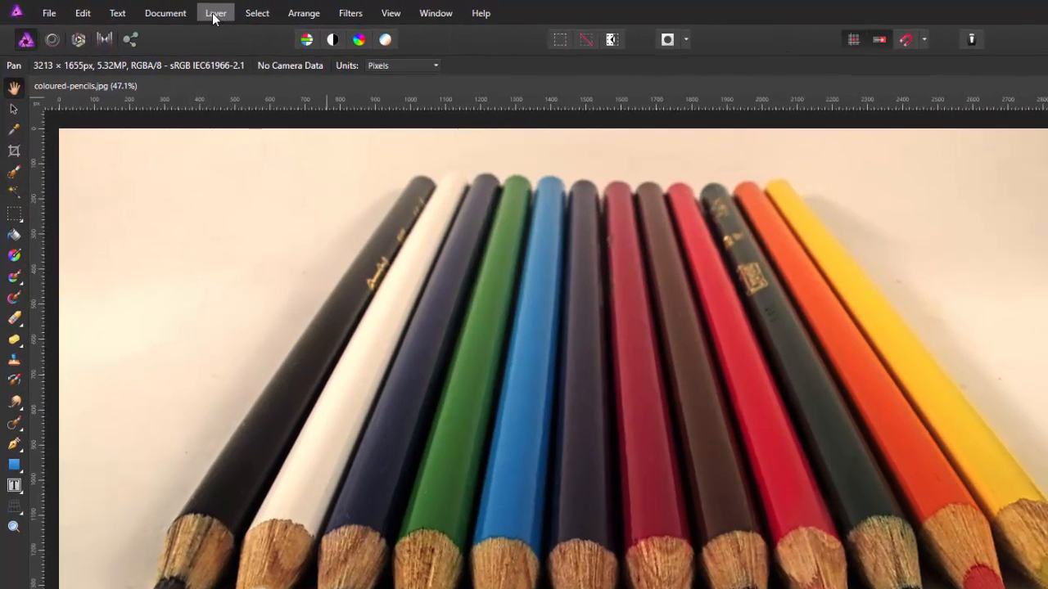
Step: In Affinity Photo, add a Black & White adjustment layer to coloured-pencils.jpg and move its settings dialog clear of the pencil tips
{"action": "left_click", "coordinate": [157, 10]}
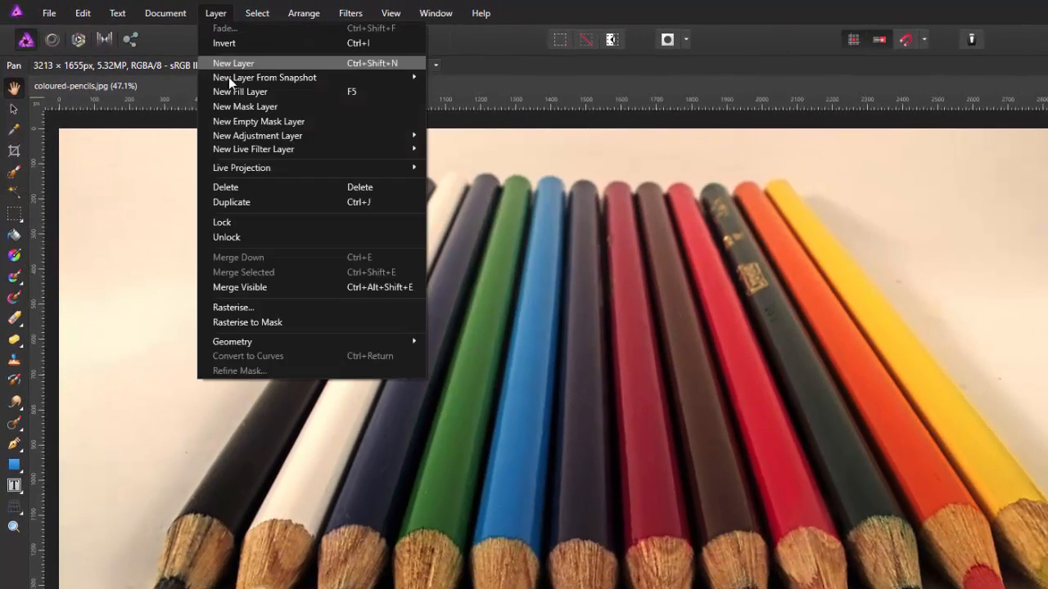
{"action": "mouse_move", "coordinate": [259, 150]}
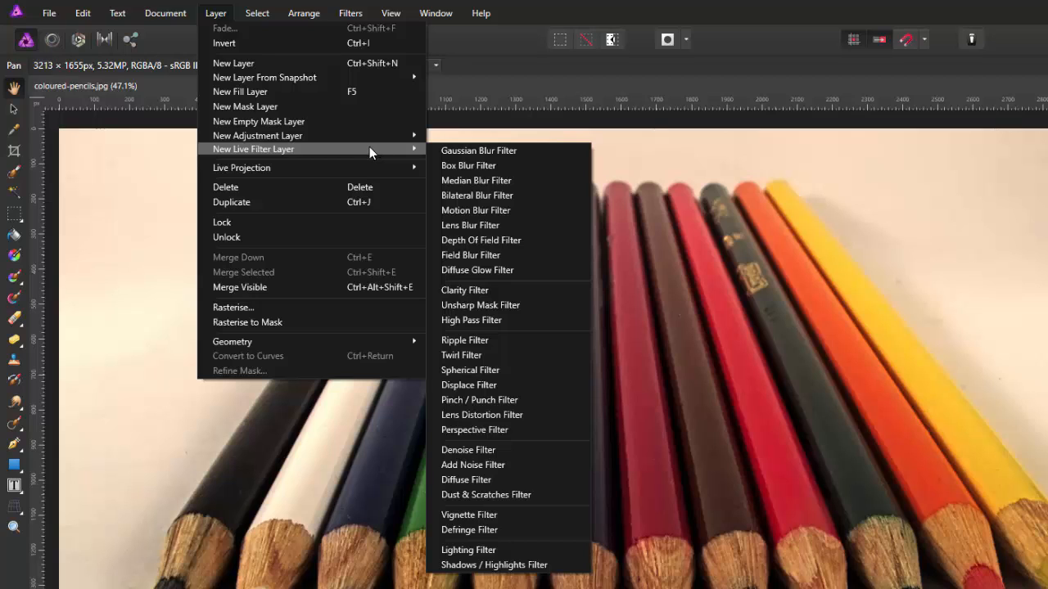
{"action": "mouse_move", "coordinate": [381, 136]}
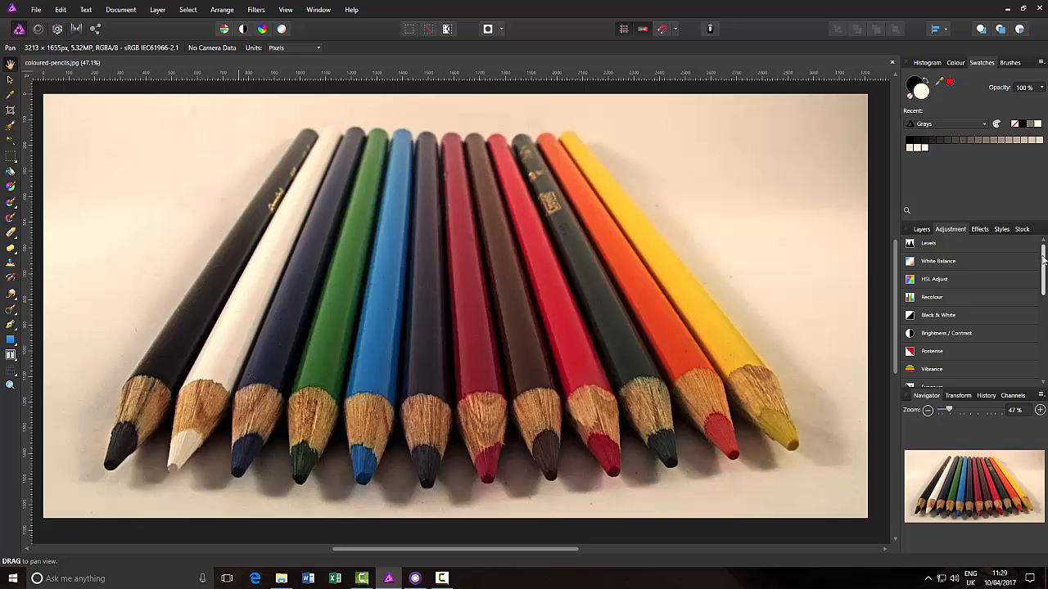
{"action": "scroll", "coordinate": [1044, 261], "scroll_direction": "down", "scroll_amount": 5}
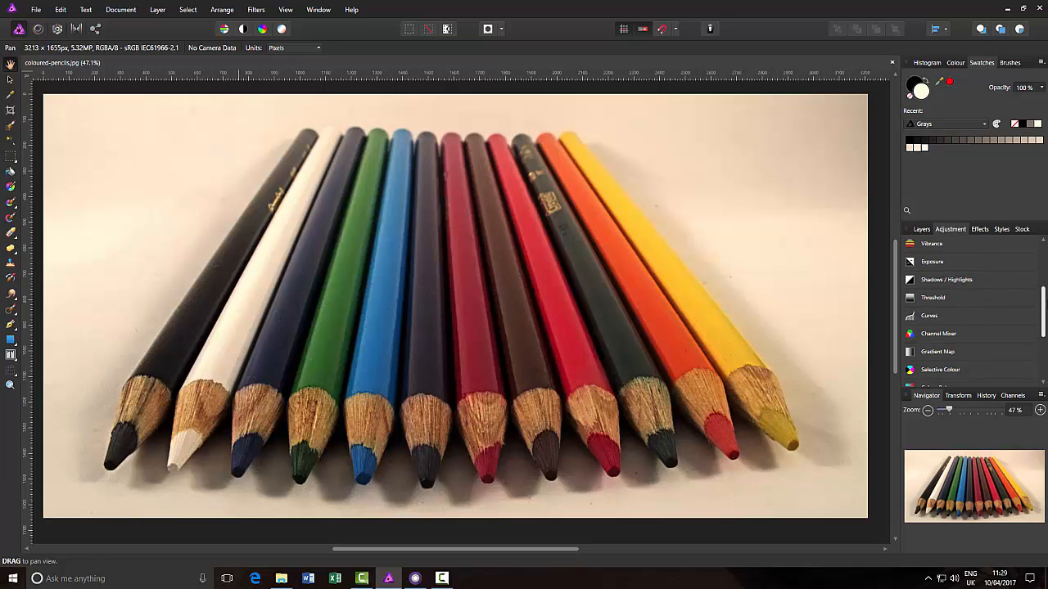
{"action": "scroll", "coordinate": [970, 311], "scroll_direction": "up", "scroll_amount": 3}
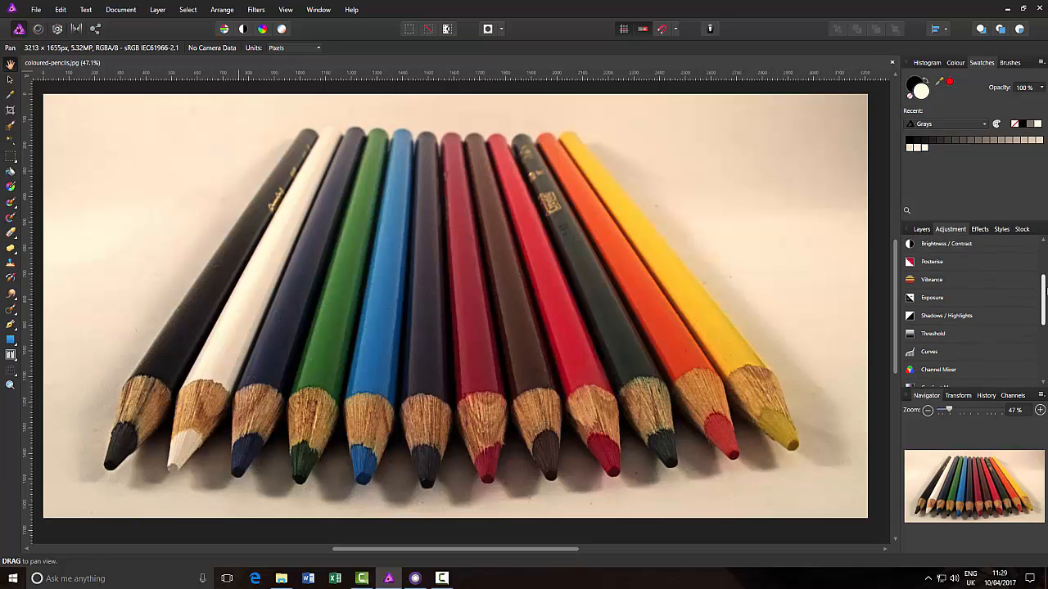
{"action": "scroll", "coordinate": [951, 265], "scroll_direction": "up", "scroll_amount": 1}
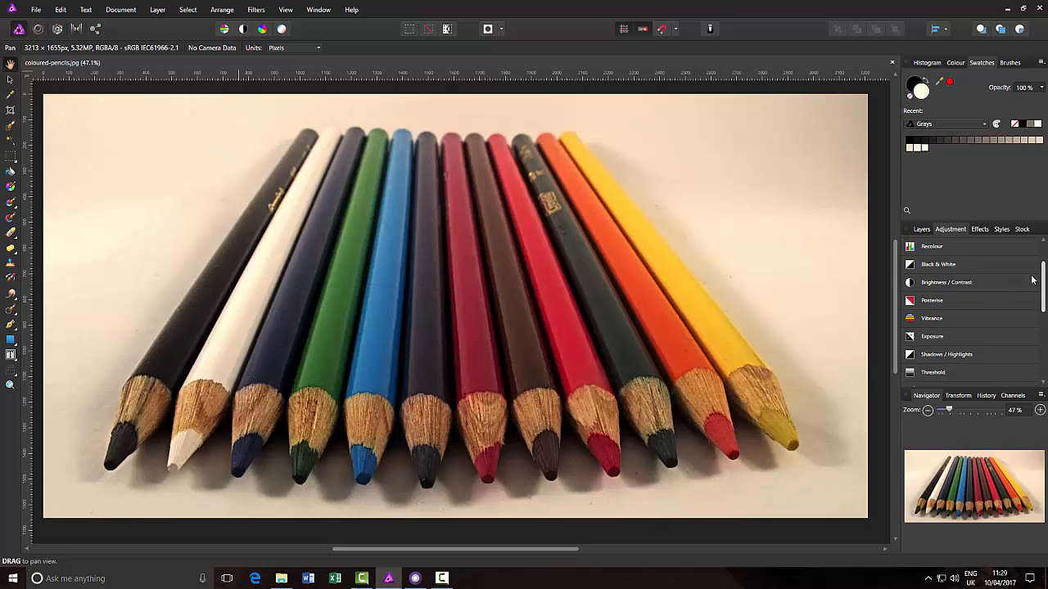
{"action": "left_click", "coordinate": [952, 265]}
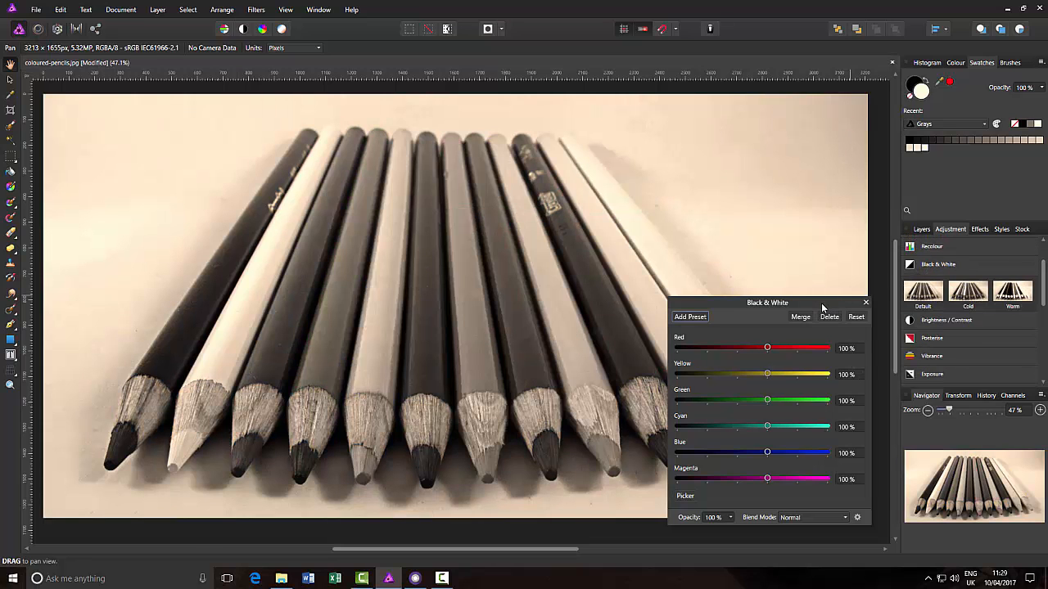
{"action": "left_click_drag", "start_coordinate": [822, 308], "coordinate": [791, 126]}
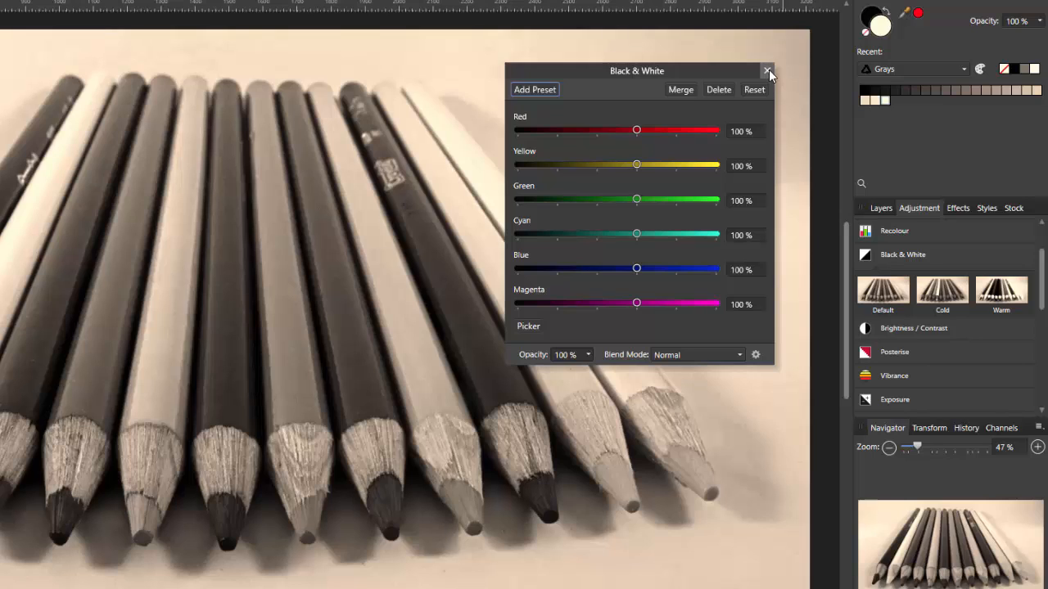
Step: Show the layer list, merge the Black & White adjustment into the Background layer, and undo the merge
{"action": "left_click", "coordinate": [882, 210]}
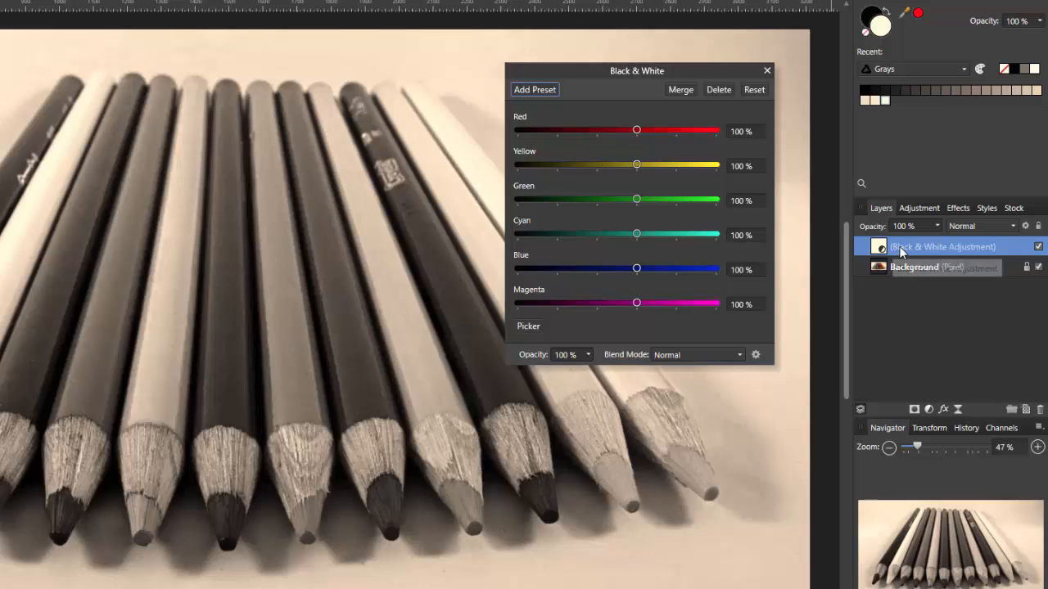
{"action": "left_click", "coordinate": [679, 90]}
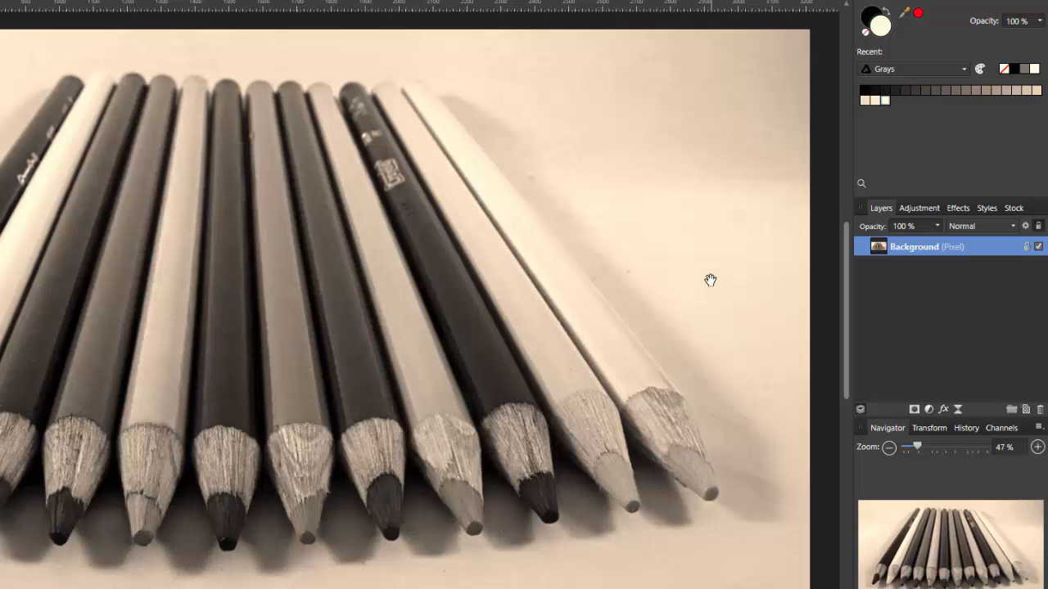
{"action": "key", "text": "ctrl+z"}
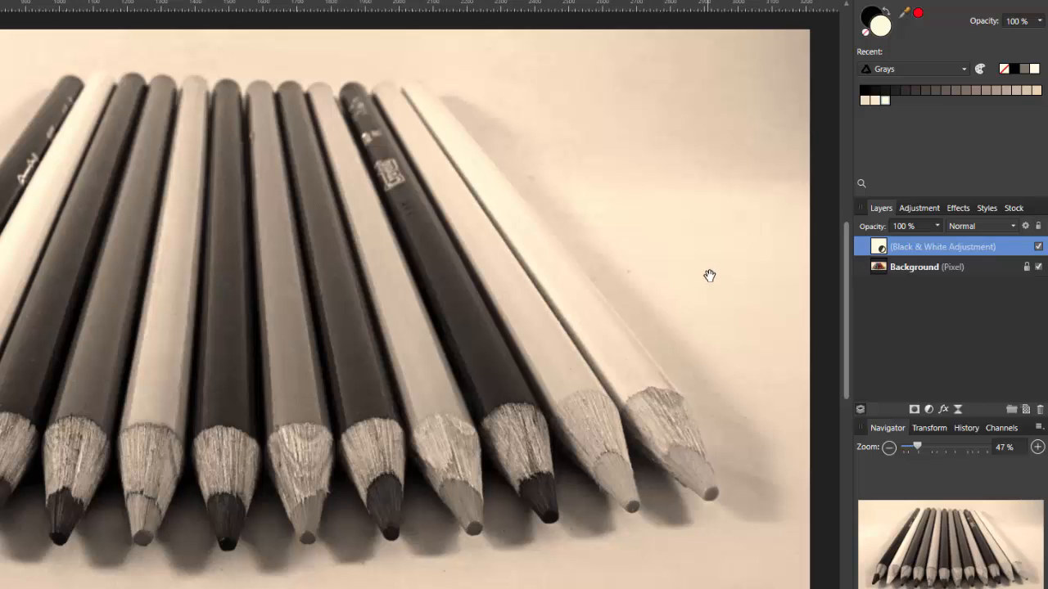
Step: Reopen the Black & White adjustment layer's settings and reposition the dialog over the image's upper corner
{"action": "double_click", "coordinate": [940, 247]}
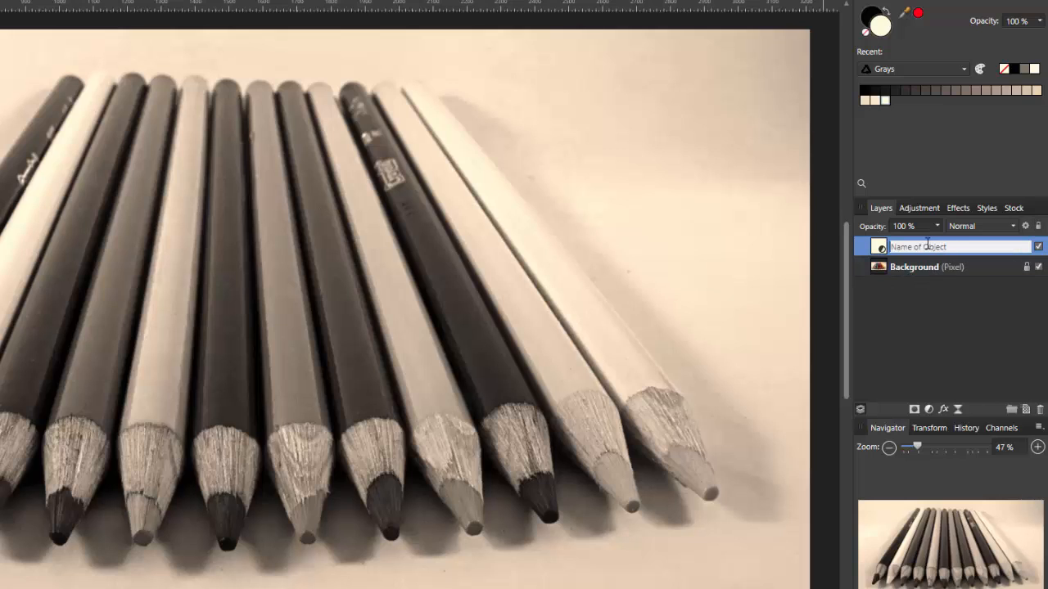
{"action": "double_click", "coordinate": [878, 246]}
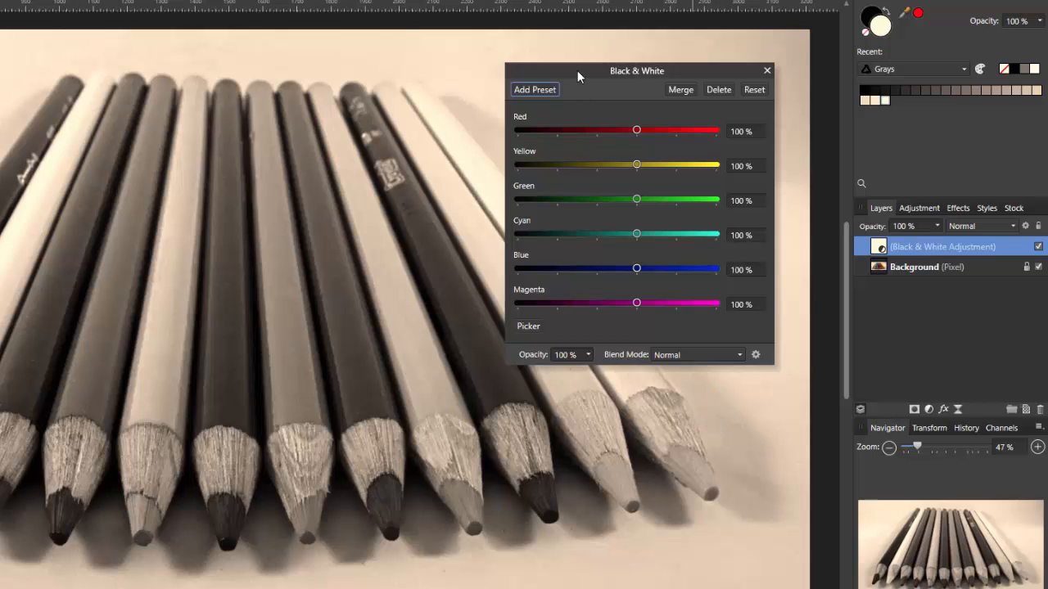
{"action": "left_click_drag", "start_coordinate": [578, 69], "coordinate": [612, 38]}
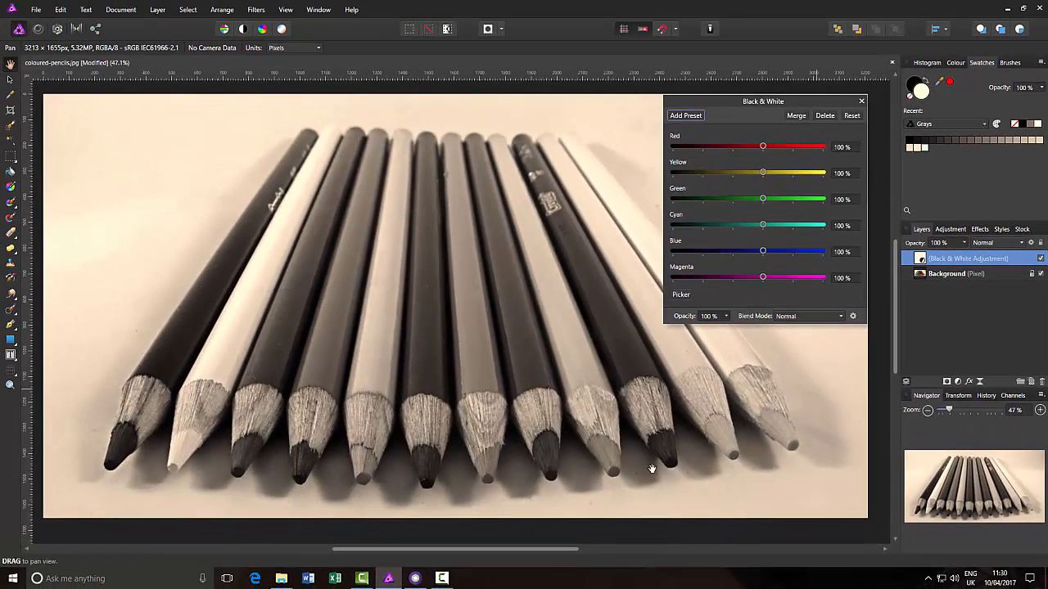
Step: Switch to PhotoPlus X8 and compare the pencils image with the Black and White layer hidden and shown
{"action": "left_click", "coordinate": [441, 579]}
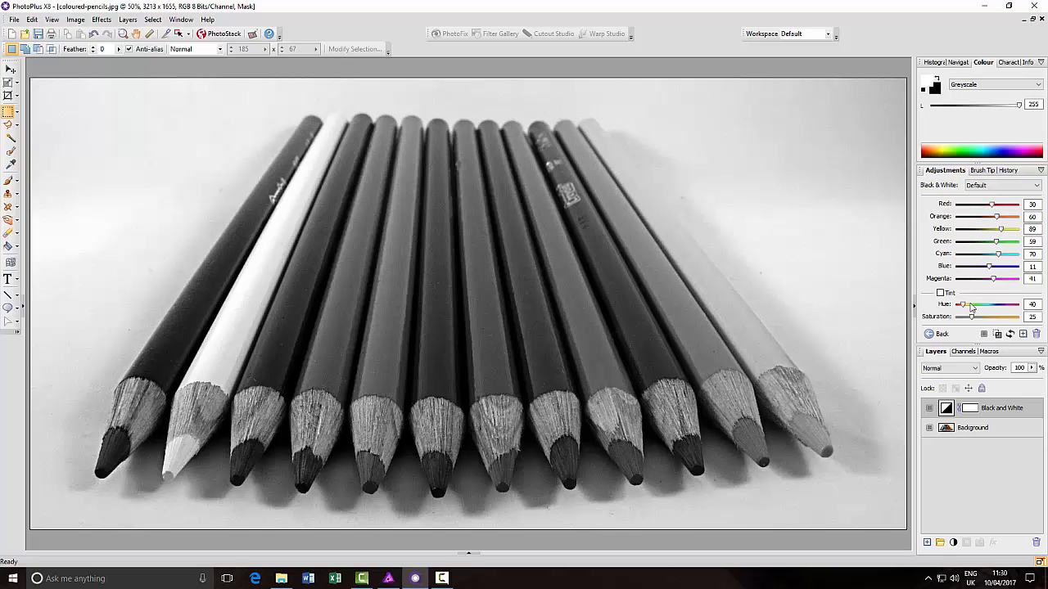
{"action": "left_click", "coordinate": [929, 409]}
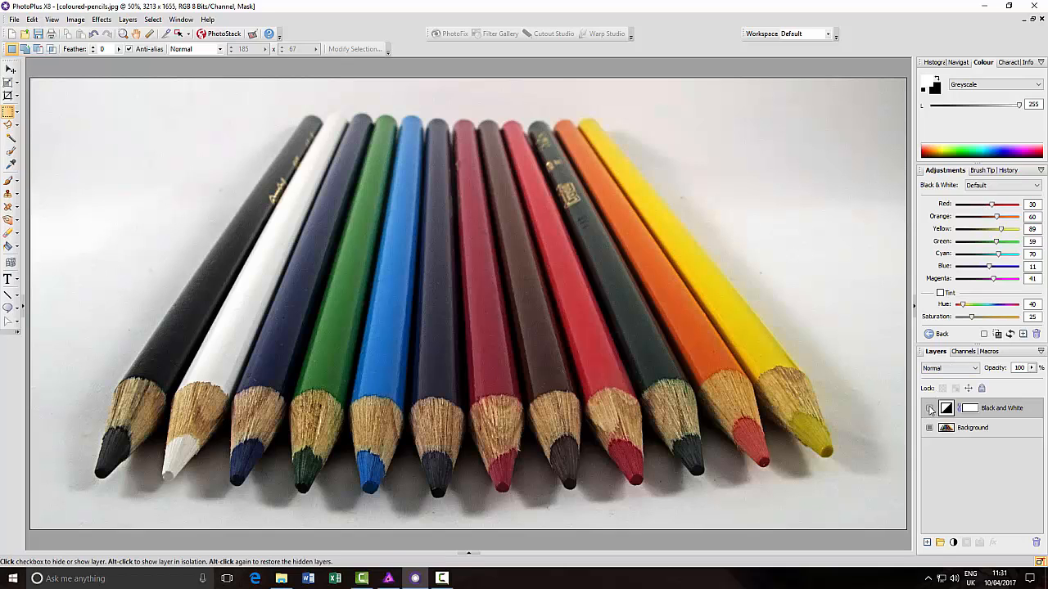
{"action": "left_click", "coordinate": [929, 408]}
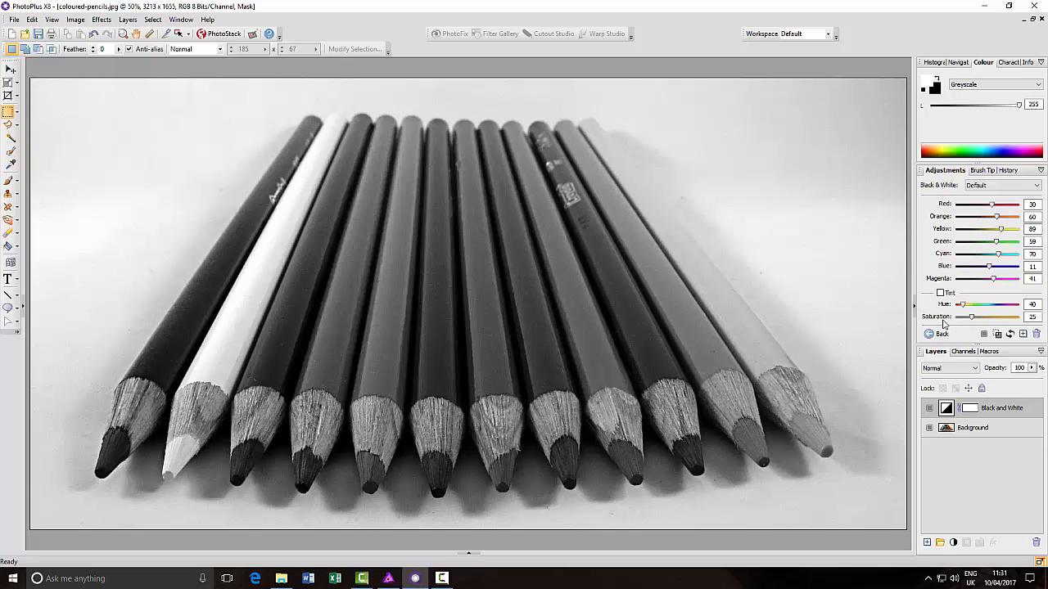
{"action": "left_click", "coordinate": [930, 410]}
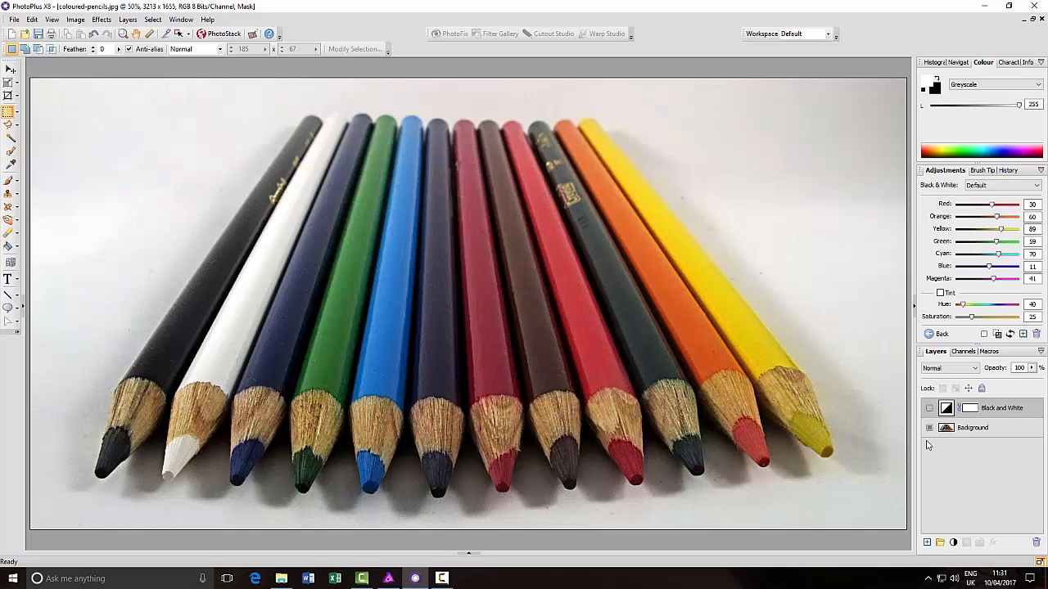
{"action": "left_click", "coordinate": [929, 409]}
Step: Try darkening the yellow pencil with Yellow values down to -85 and back to 0, and restore the adjustment's default settings
{"action": "left_click", "coordinate": [1001, 233]}
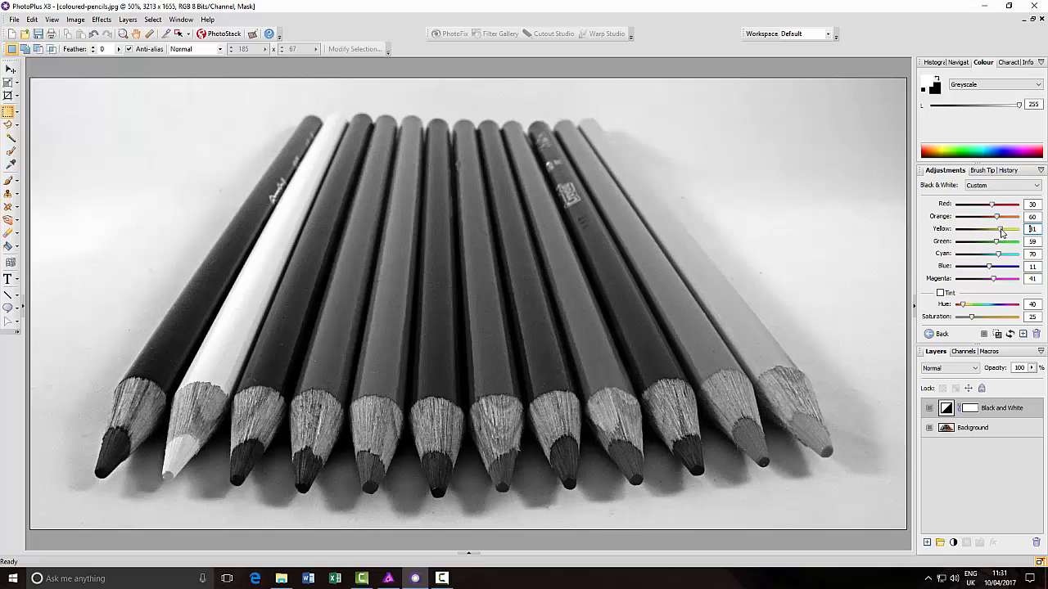
{"action": "mouse_move", "coordinate": [1001, 232]}
{"action": "left_mouse_down"}
{"action": "mouse_move", "coordinate": [974, 233]}
{"action": "mouse_move", "coordinate": [1018, 233]}
{"action": "mouse_move", "coordinate": [983, 240]}
{"action": "left_mouse_up"}
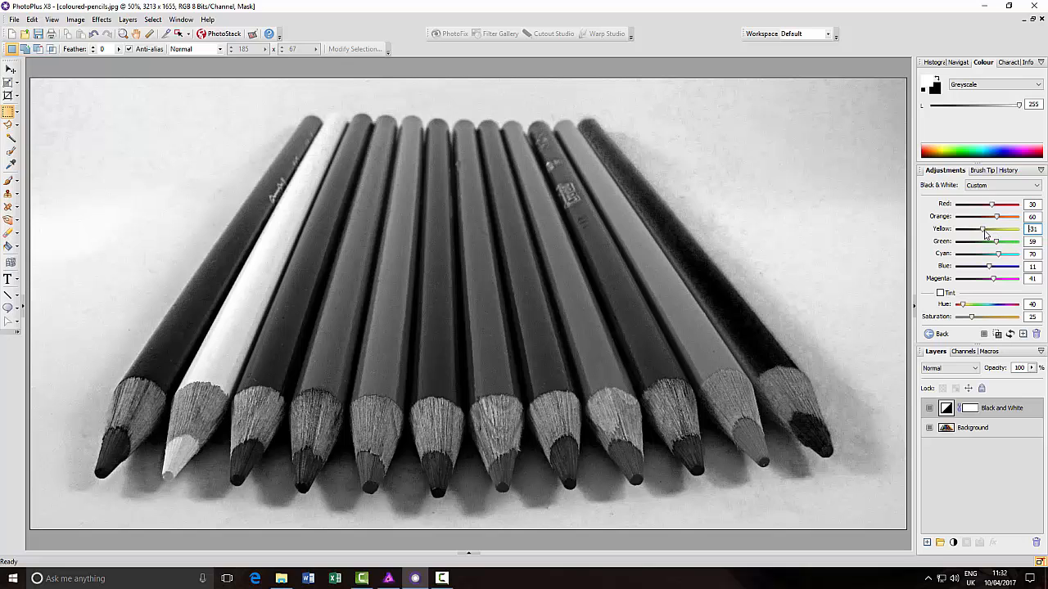
{"action": "mouse_move", "coordinate": [985, 233]}
{"action": "left_mouse_down"}
{"action": "mouse_move", "coordinate": [1019, 232]}
{"action": "mouse_move", "coordinate": [975, 235]}
{"action": "left_mouse_up"}
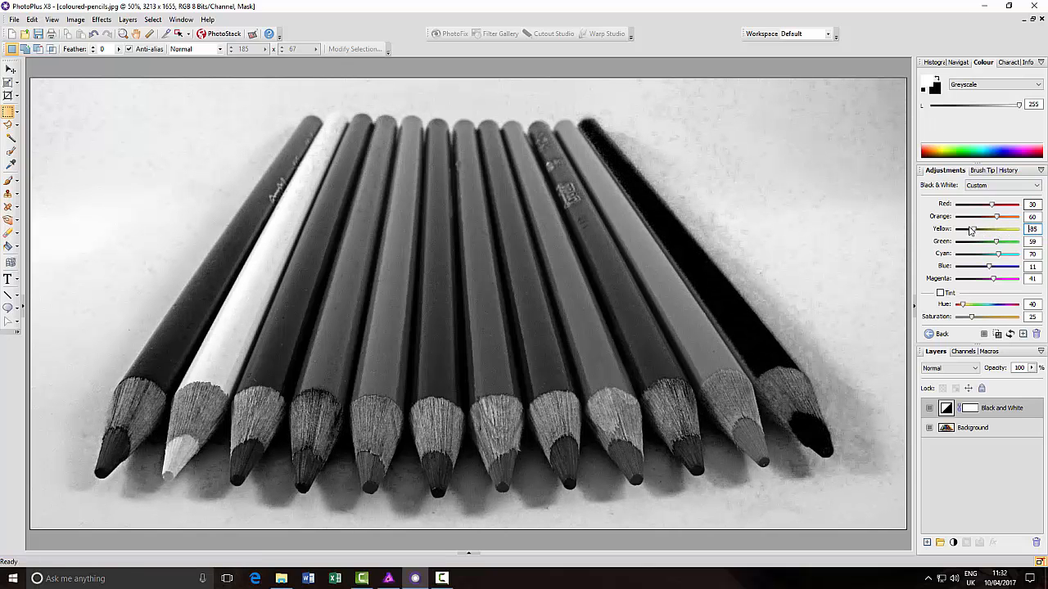
{"action": "left_click_drag", "start_coordinate": [974, 232], "coordinate": [988, 231]}
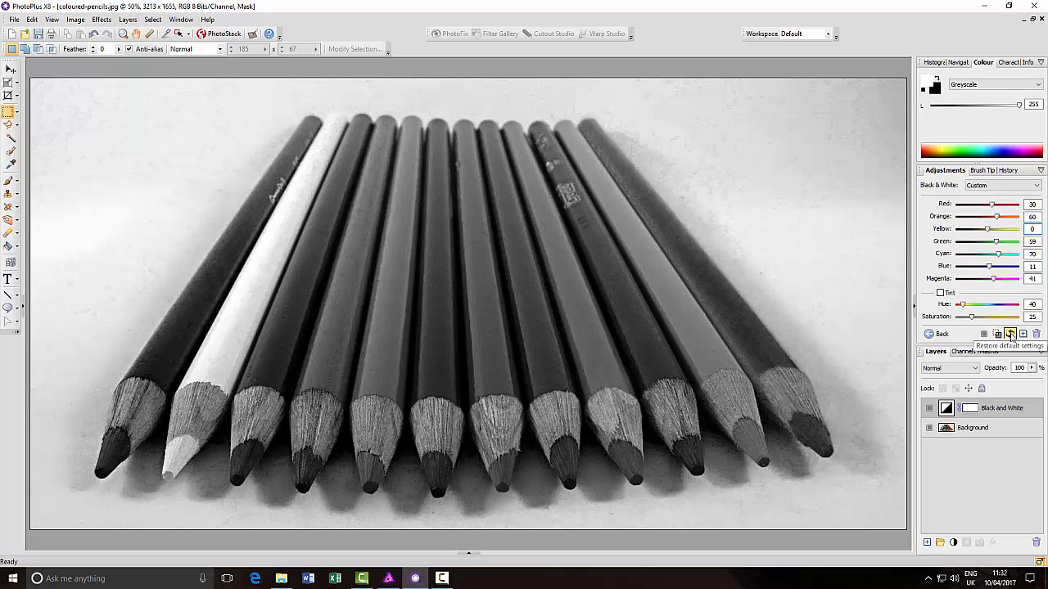
{"action": "left_click", "coordinate": [1011, 334]}
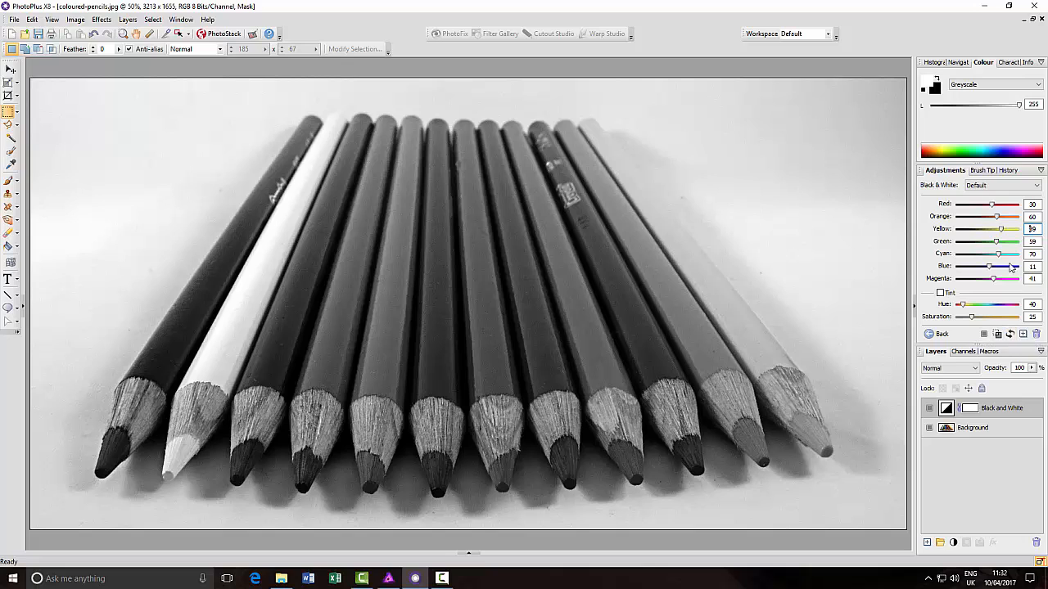
Step: Switch to Affinity Photo and move the Black & White dialog further off the pencils image
{"action": "left_click", "coordinate": [388, 580]}
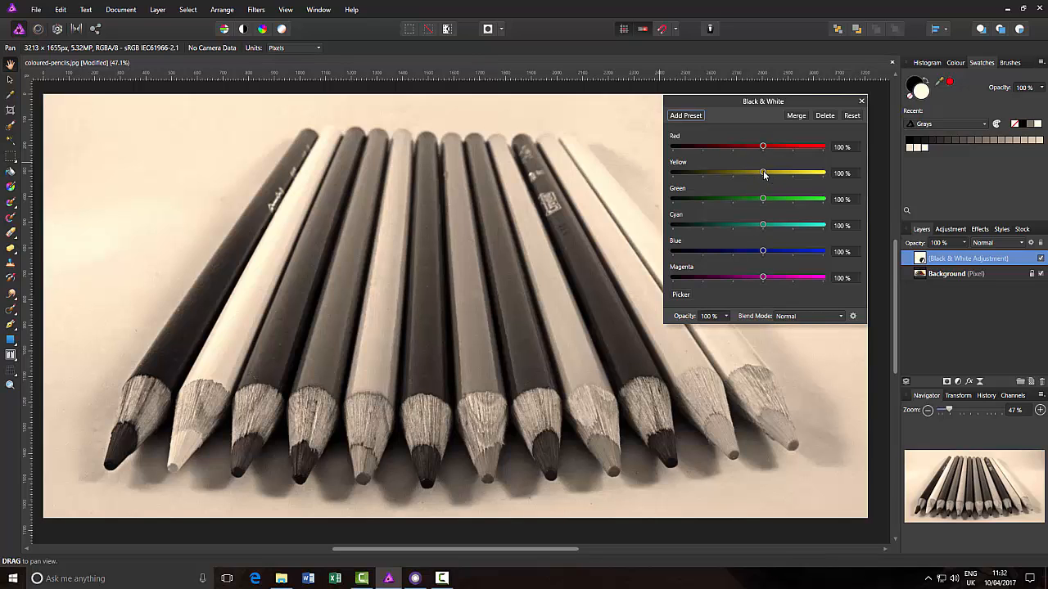
{"action": "mouse_move", "coordinate": [768, 175]}
{"action": "left_mouse_down"}
{"action": "mouse_move", "coordinate": [784, 176]}
{"action": "mouse_move", "coordinate": [718, 188]}
{"action": "mouse_move", "coordinate": [799, 193]}
{"action": "mouse_move", "coordinate": [766, 194]}
{"action": "left_mouse_up"}
{"action": "left_click_drag", "start_coordinate": [816, 102], "coordinate": [859, 100]}
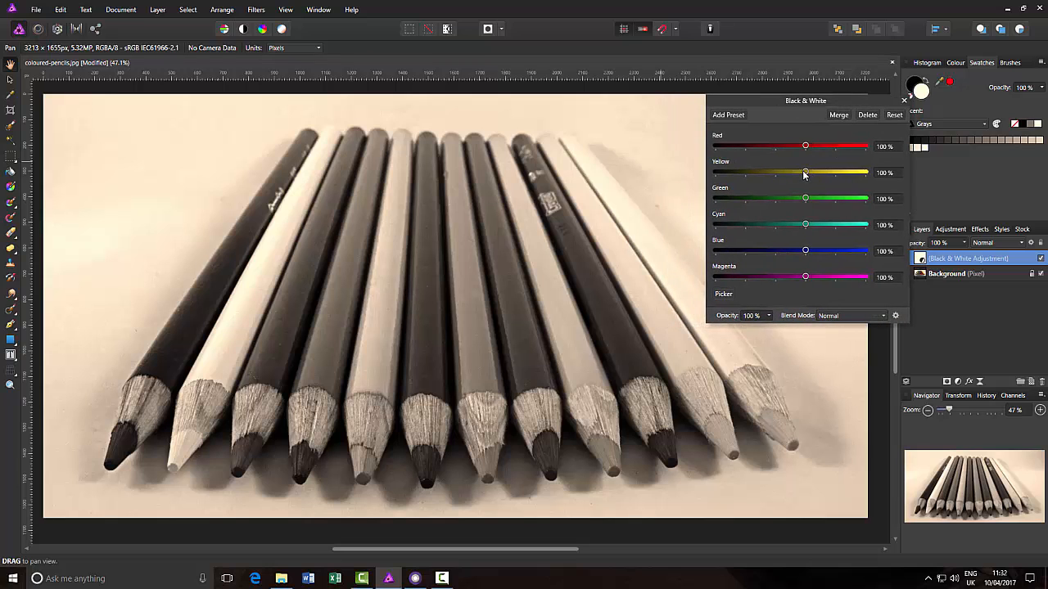
Step: Try Yellow at 91%, Green at 0%, Cyan at 171% and Blue at -176% in the Black & White adjustment, and reset it
{"action": "mouse_move", "coordinate": [806, 174]}
{"action": "left_mouse_down"}
{"action": "mouse_move", "coordinate": [789, 173]}
{"action": "mouse_move", "coordinate": [802, 173]}
{"action": "left_mouse_up"}
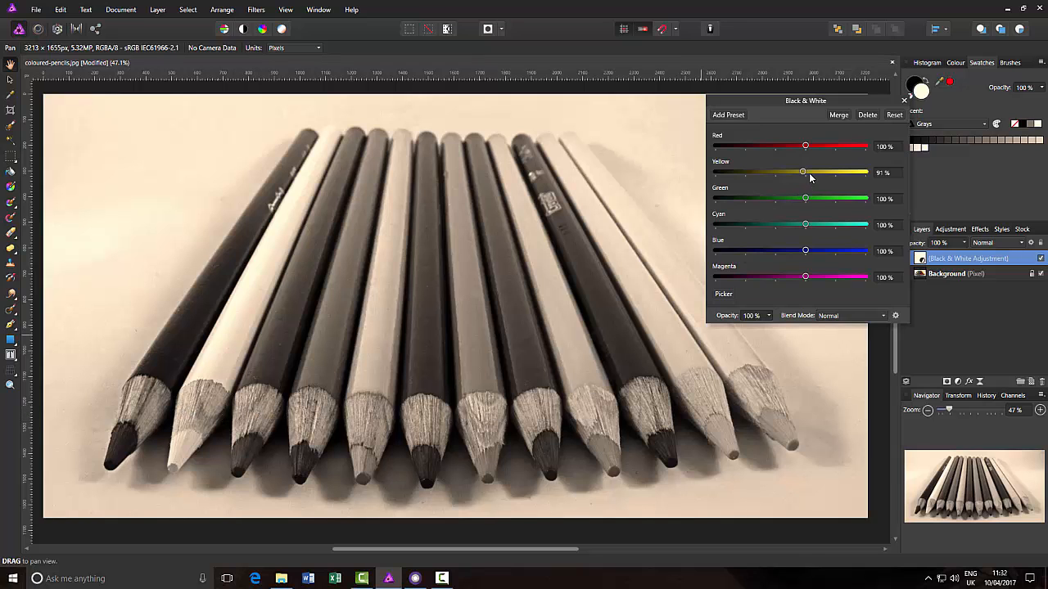
{"action": "mouse_move", "coordinate": [810, 175]}
{"action": "left_mouse_down"}
{"action": "mouse_move", "coordinate": [832, 174]}
{"action": "mouse_move", "coordinate": [777, 173]}
{"action": "mouse_move", "coordinate": [758, 187]}
{"action": "mouse_move", "coordinate": [808, 186]}
{"action": "left_mouse_up"}
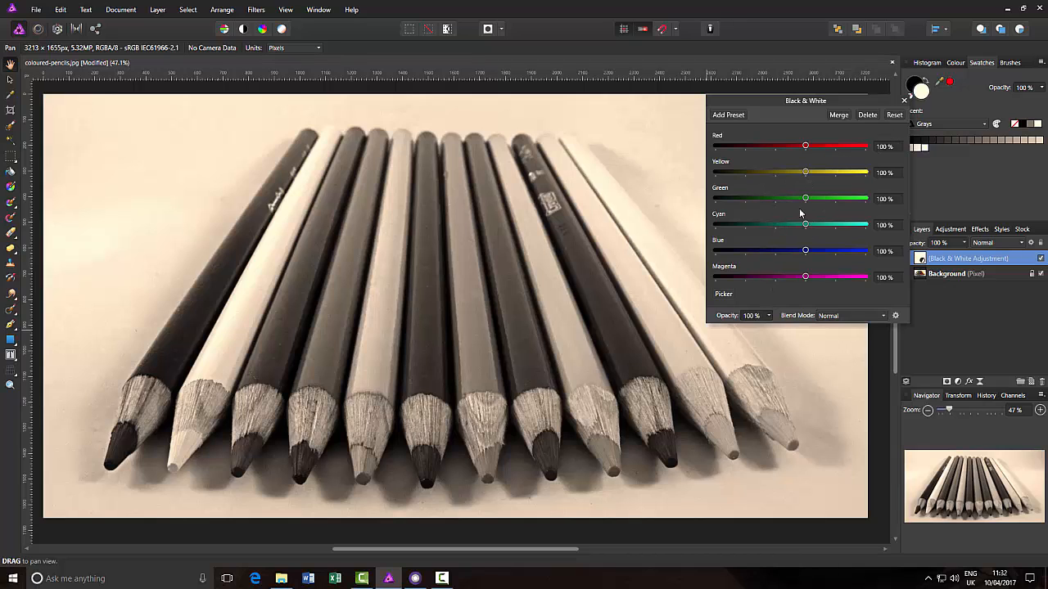
{"action": "mouse_move", "coordinate": [791, 203]}
{"action": "left_mouse_down"}
{"action": "mouse_move", "coordinate": [827, 225]}
{"action": "mouse_move", "coordinate": [722, 250]}
{"action": "left_mouse_up"}
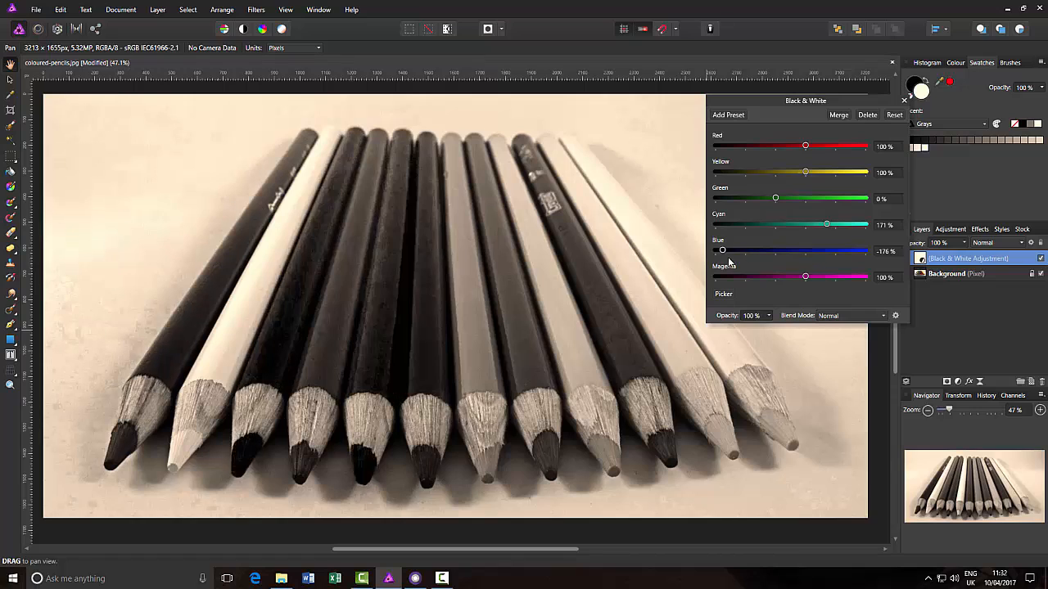
{"action": "left_click", "coordinate": [898, 117]}
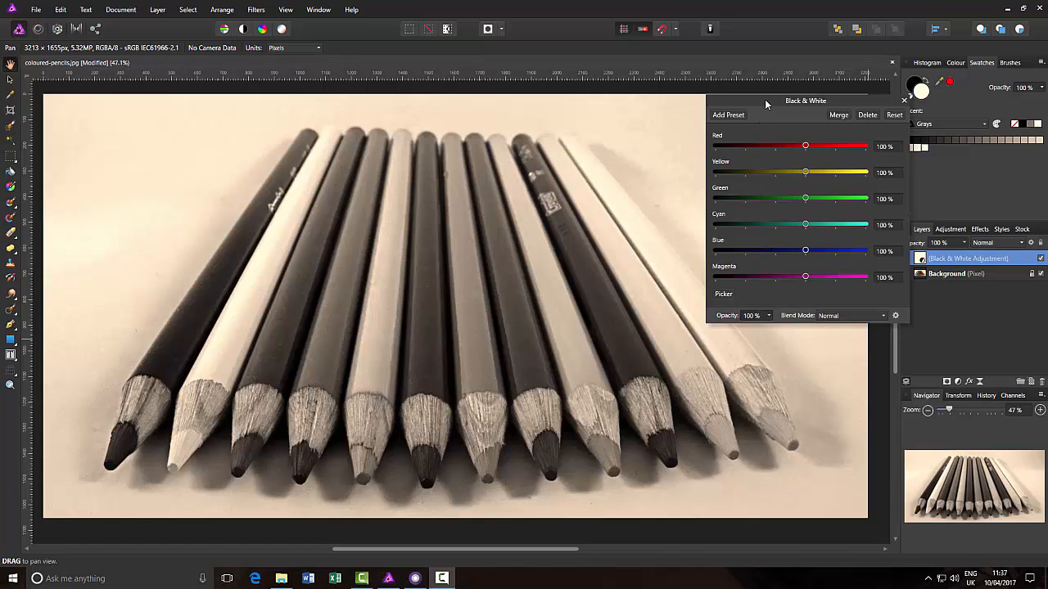
Step: Hide the Black & White adjustment layer to view the pencils' original colours, with its dialog repositioned near the image's upper corner
{"action": "left_click_drag", "start_coordinate": [766, 104], "coordinate": [724, 106]}
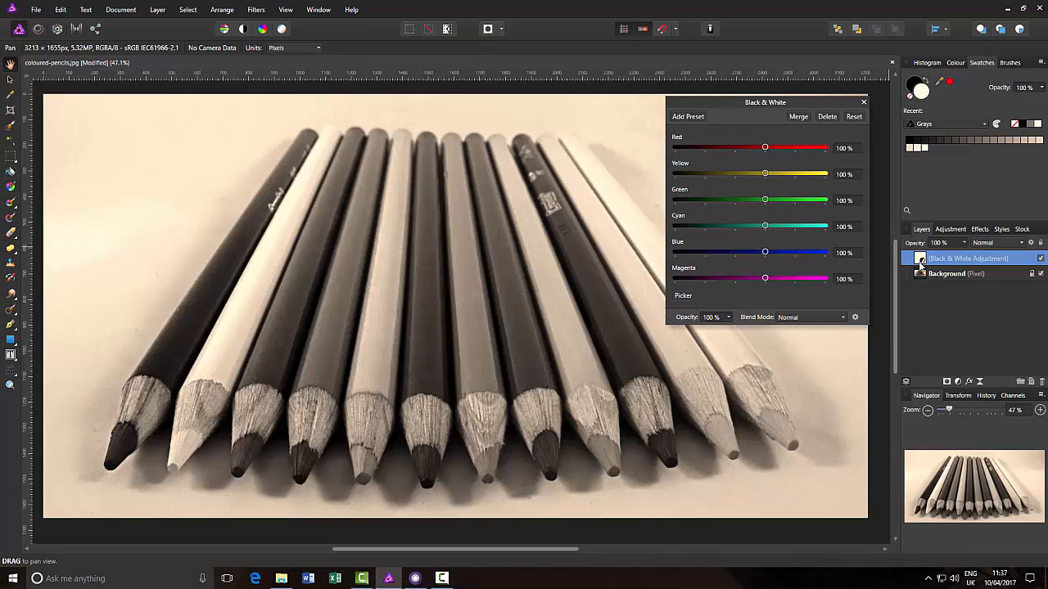
{"action": "left_click", "coordinate": [1040, 259]}
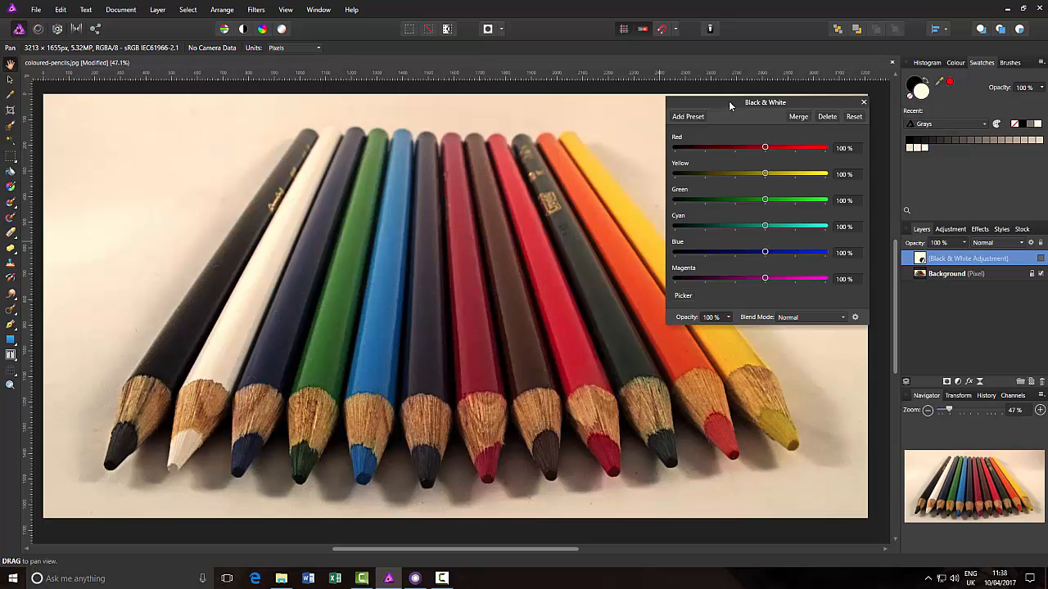
{"action": "left_click_drag", "start_coordinate": [729, 101], "coordinate": [733, 99]}
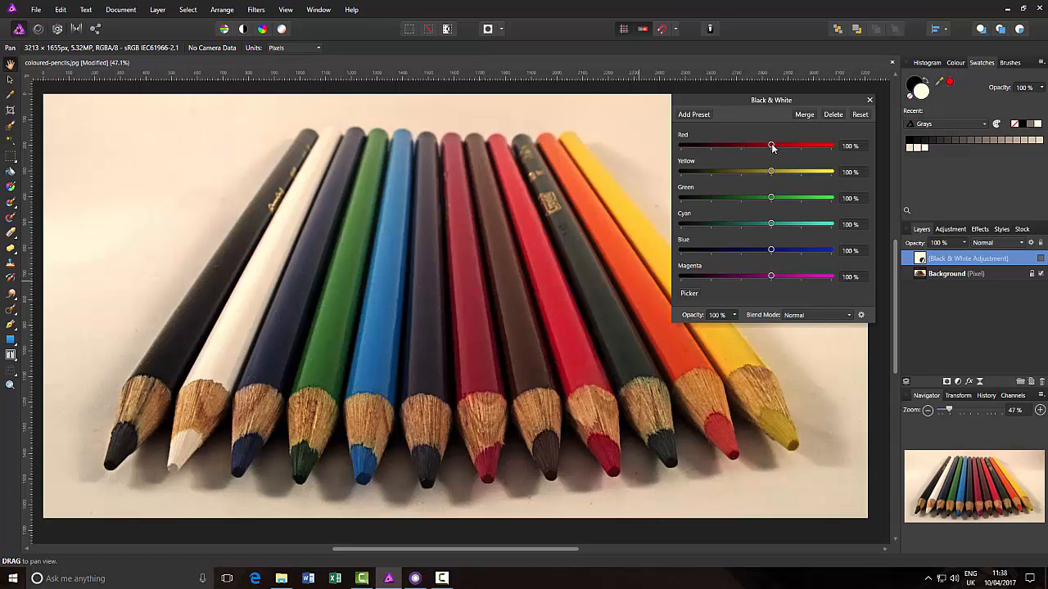
Step: Show the adjustment layer, try Red values of 16%, -7% and 200% on the pencils, and return Red to 100%
{"action": "left_click_drag", "start_coordinate": [771, 146], "coordinate": [745, 146]}
{"action": "left_click", "coordinate": [1040, 258]}
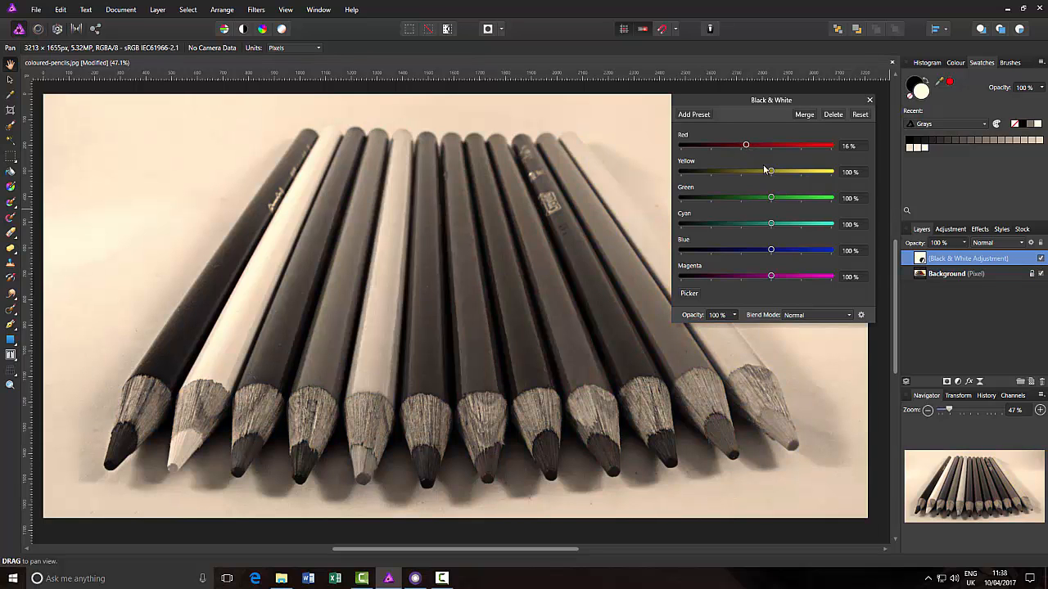
{"action": "mouse_move", "coordinate": [747, 148]}
{"action": "left_mouse_down"}
{"action": "mouse_move", "coordinate": [790, 148]}
{"action": "mouse_move", "coordinate": [739, 151]}
{"action": "left_mouse_up"}
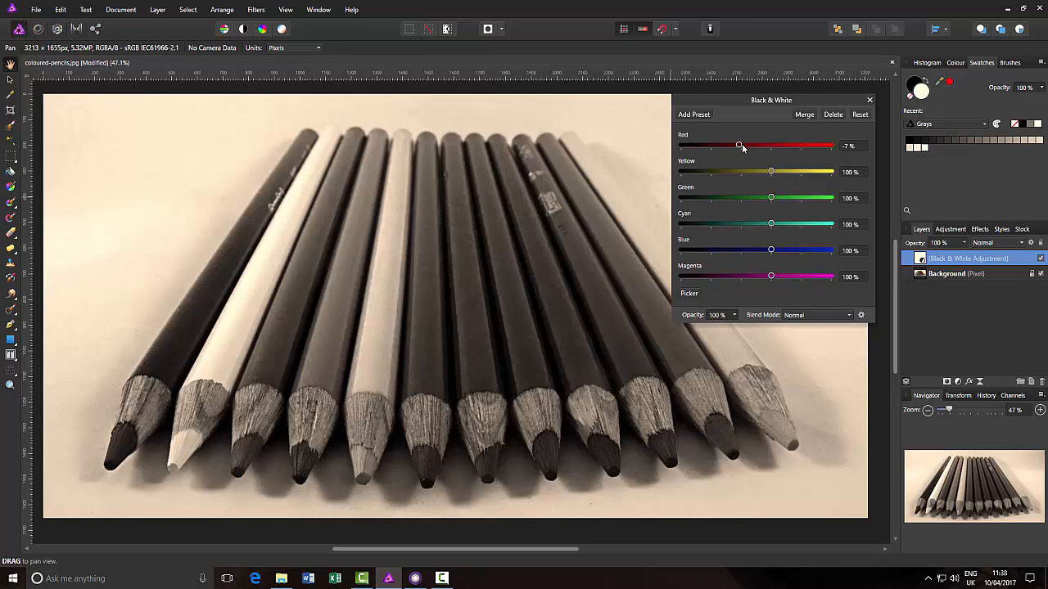
{"action": "left_click_drag", "start_coordinate": [740, 145], "coordinate": [803, 150]}
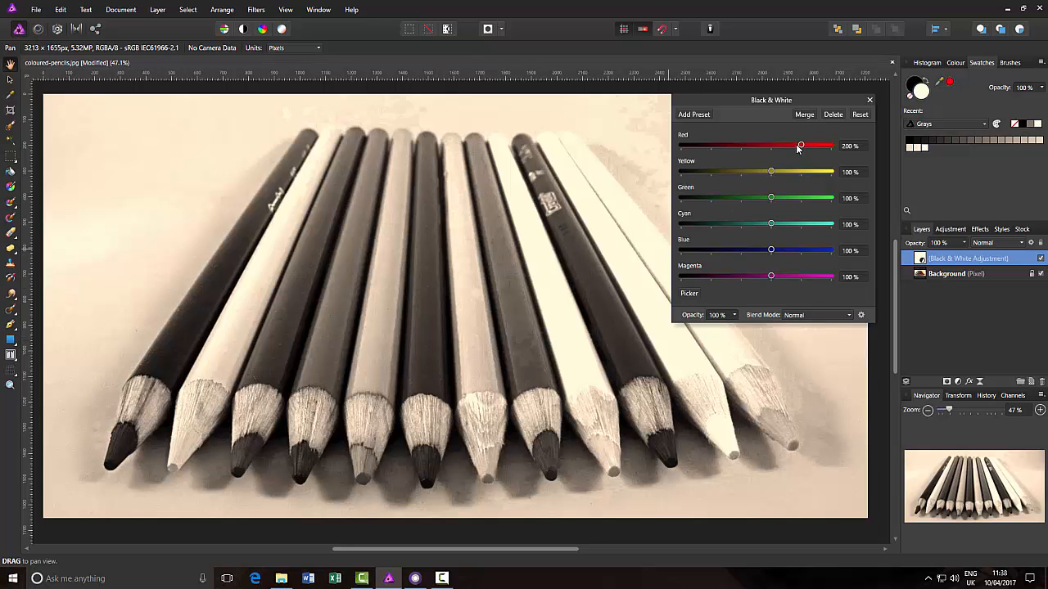
{"action": "left_click_drag", "start_coordinate": [799, 147], "coordinate": [776, 156]}
{"action": "left_click_drag", "start_coordinate": [775, 156], "coordinate": [772, 155]}
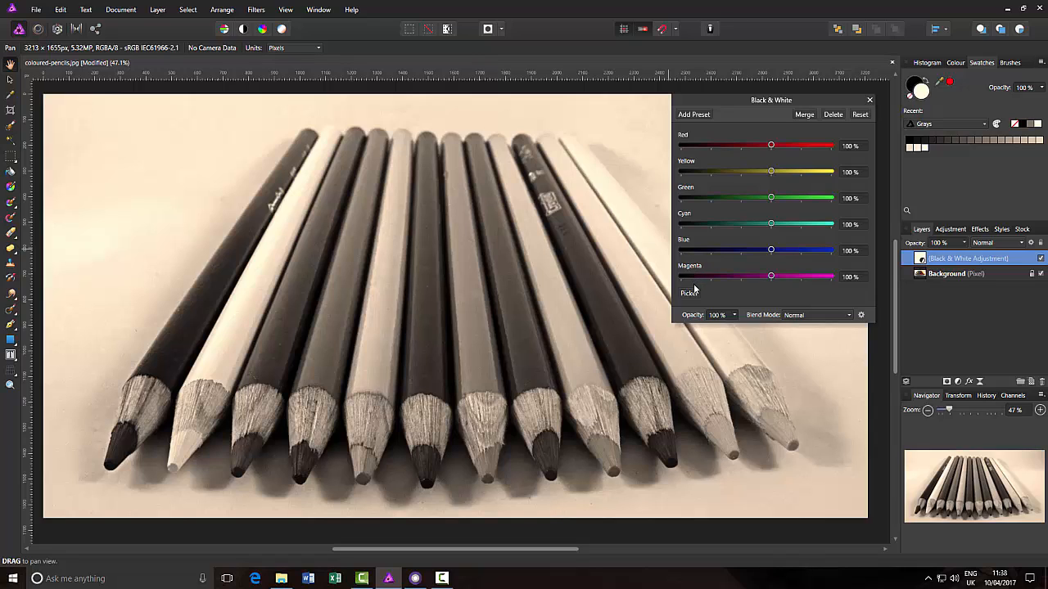
Step: Try the Black & White adjustment's opacity setting and leave it at 100%
{"action": "left_click", "coordinate": [734, 316]}
{"action": "mouse_move", "coordinate": [736, 325]}
{"action": "left_mouse_down"}
{"action": "mouse_move", "coordinate": [680, 331]}
{"action": "mouse_move", "coordinate": [751, 332]}
{"action": "left_mouse_up"}
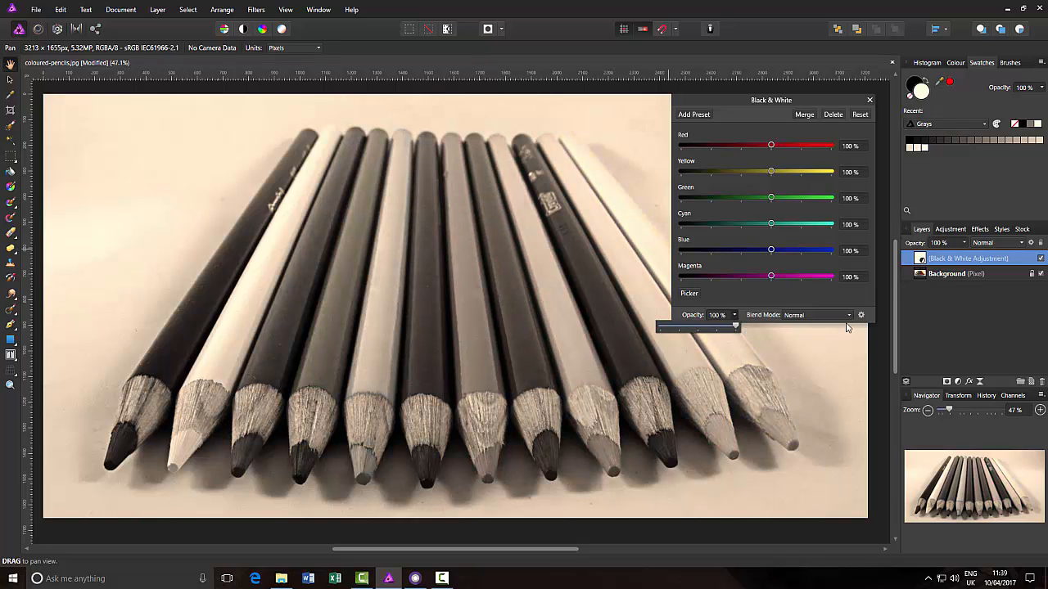
{"action": "left_click", "coordinate": [769, 296]}
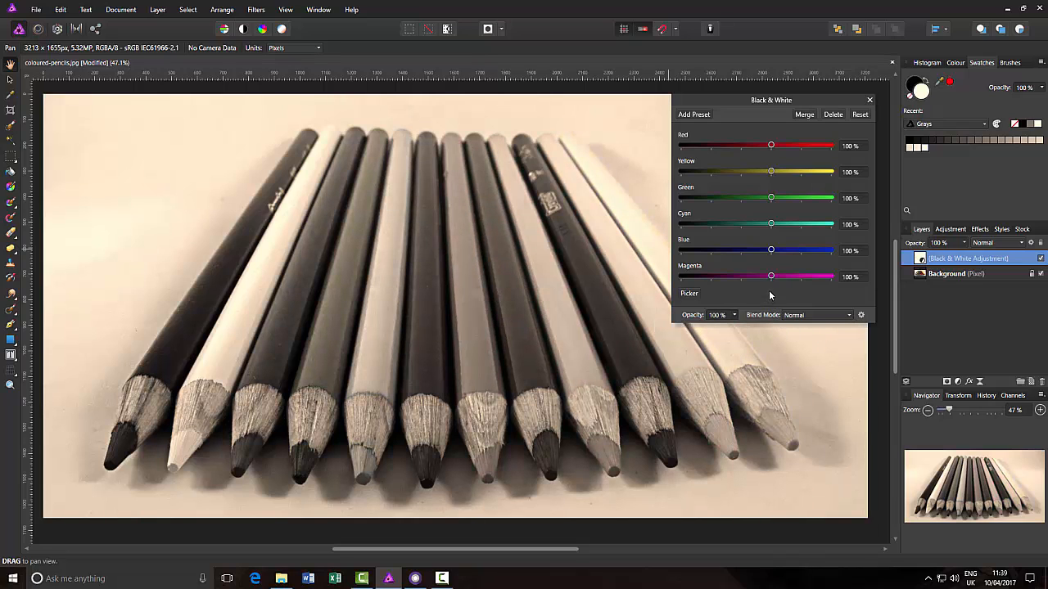
Step: Switch to PhotoPlus X8, try a Red value of 71 in the Black and White adjustment, and restore its default settings
{"action": "left_click", "coordinate": [415, 578]}
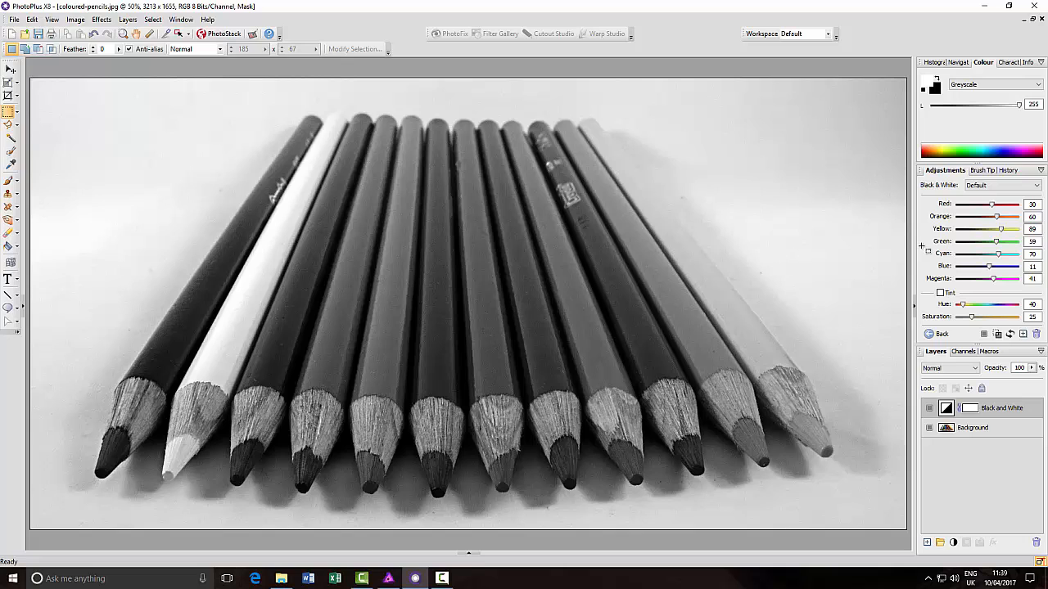
{"action": "mouse_move", "coordinate": [993, 207]}
{"action": "left_mouse_down"}
{"action": "mouse_move", "coordinate": [976, 211]}
{"action": "mouse_move", "coordinate": [1016, 210]}
{"action": "mouse_move", "coordinate": [1001, 210]}
{"action": "left_mouse_up"}
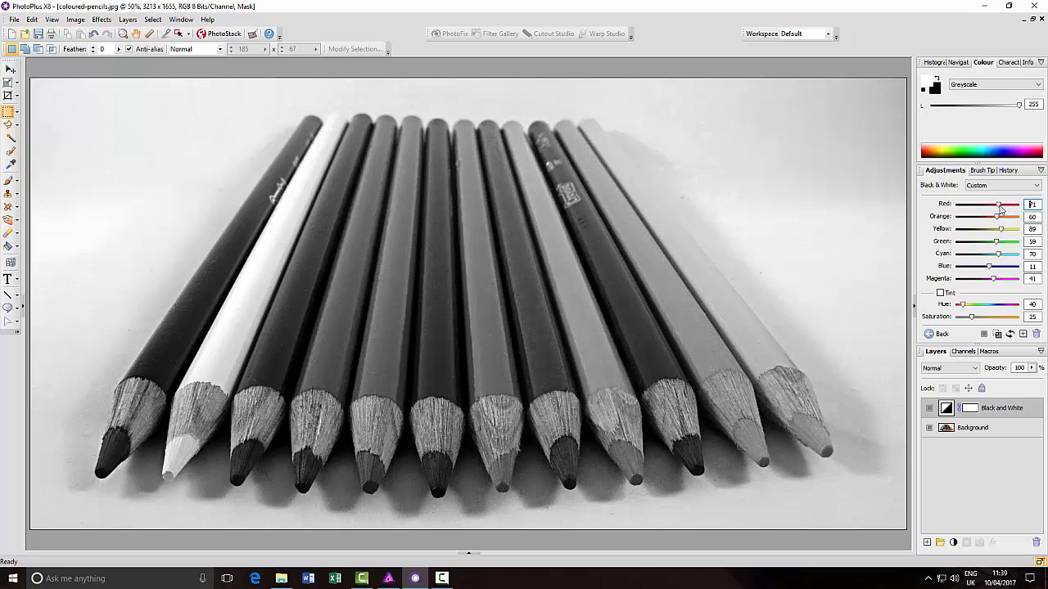
{"action": "left_click", "coordinate": [1009, 334]}
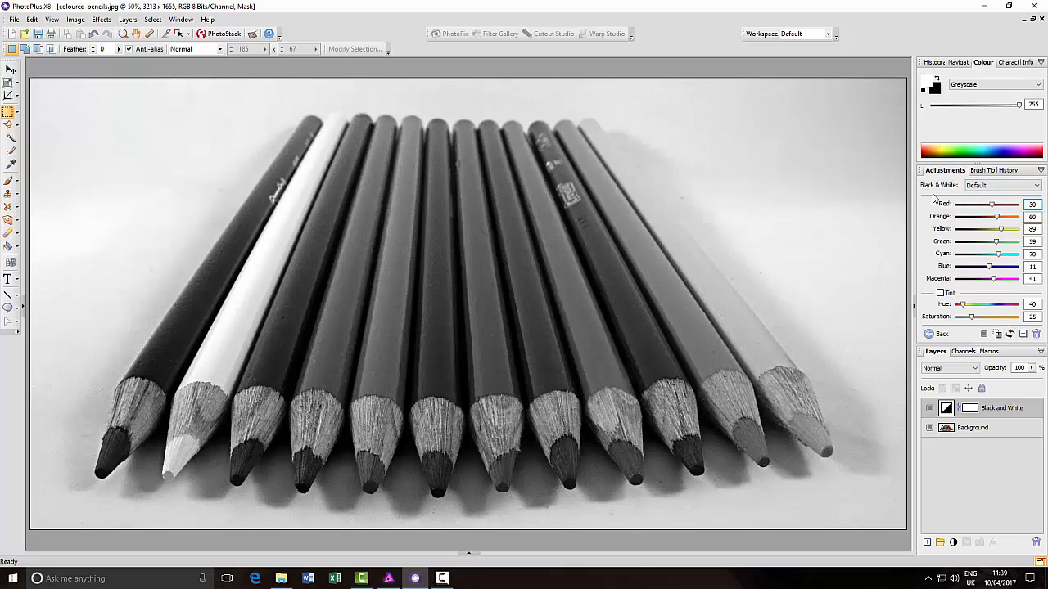
Step: Try the Blue Filter, Red Filter, Green Filter and White Maximum presets on the Black and White adjustment, and return to Default
{"action": "left_click", "coordinate": [1037, 186]}
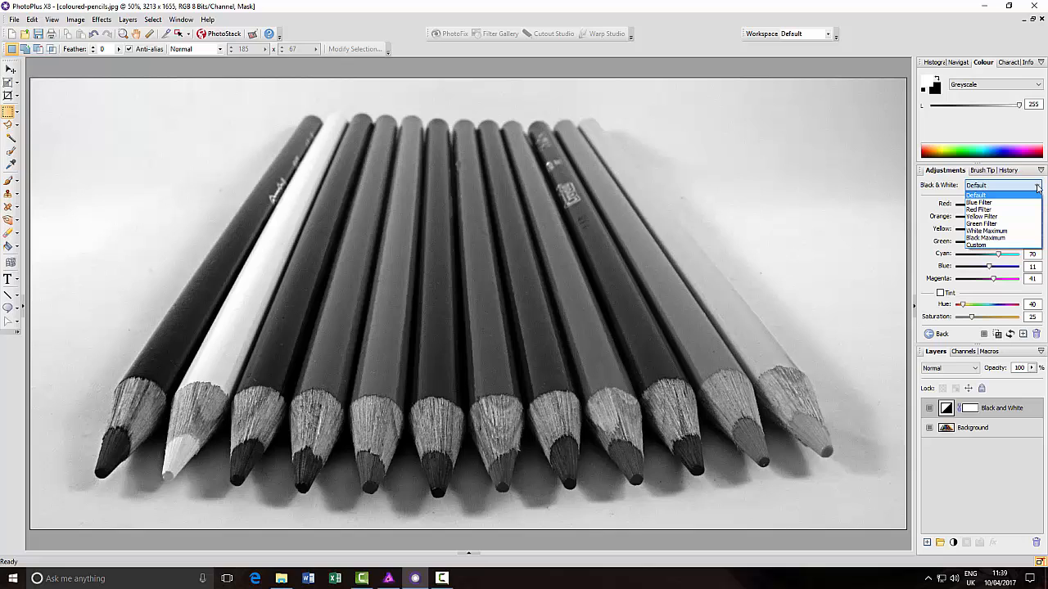
{"action": "left_click", "coordinate": [980, 203]}
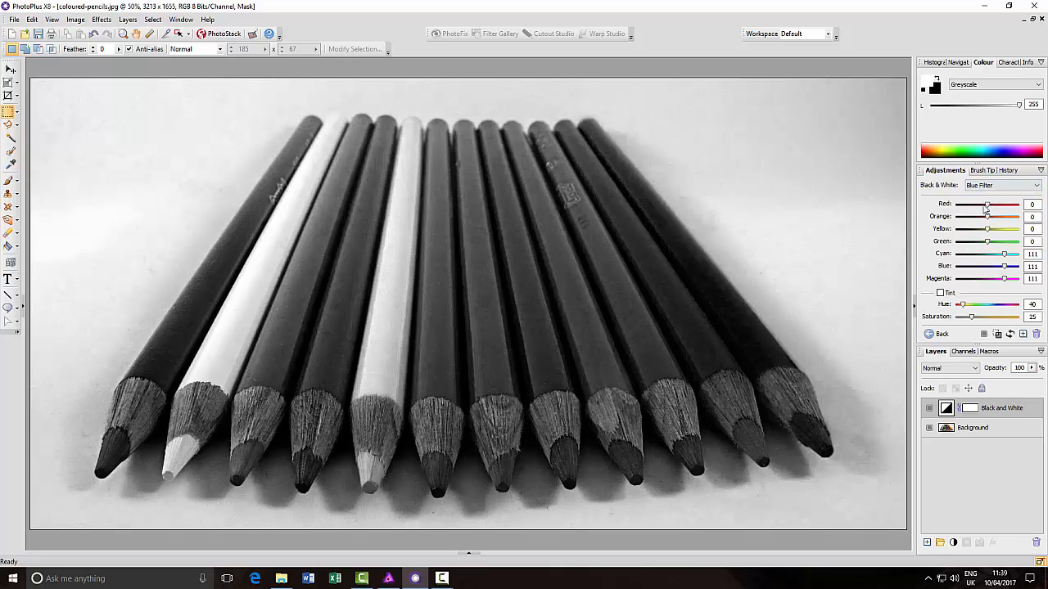
{"action": "left_click", "coordinate": [992, 185]}
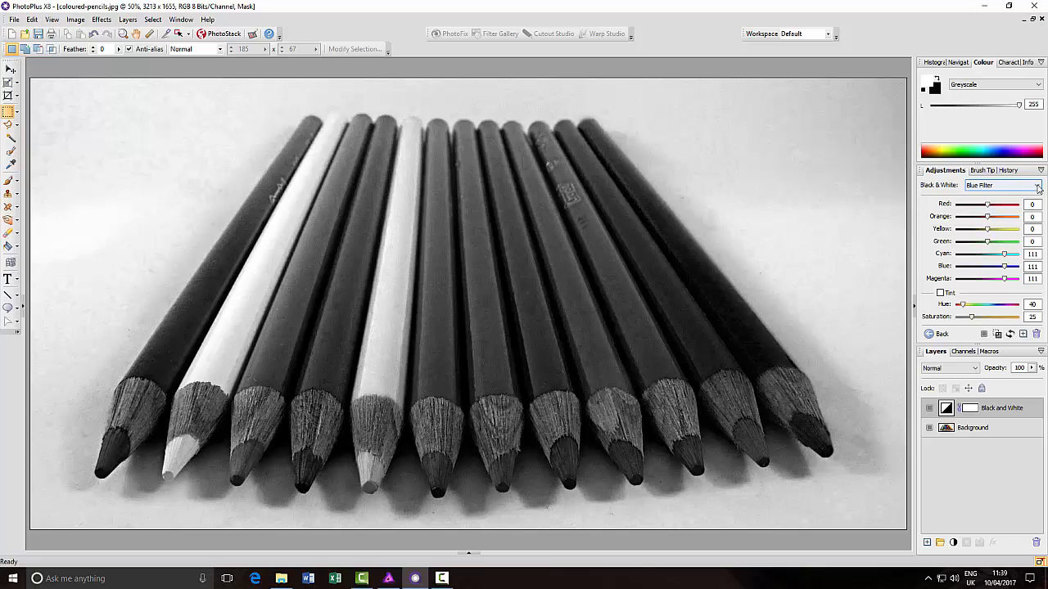
{"action": "left_click", "coordinate": [996, 215]}
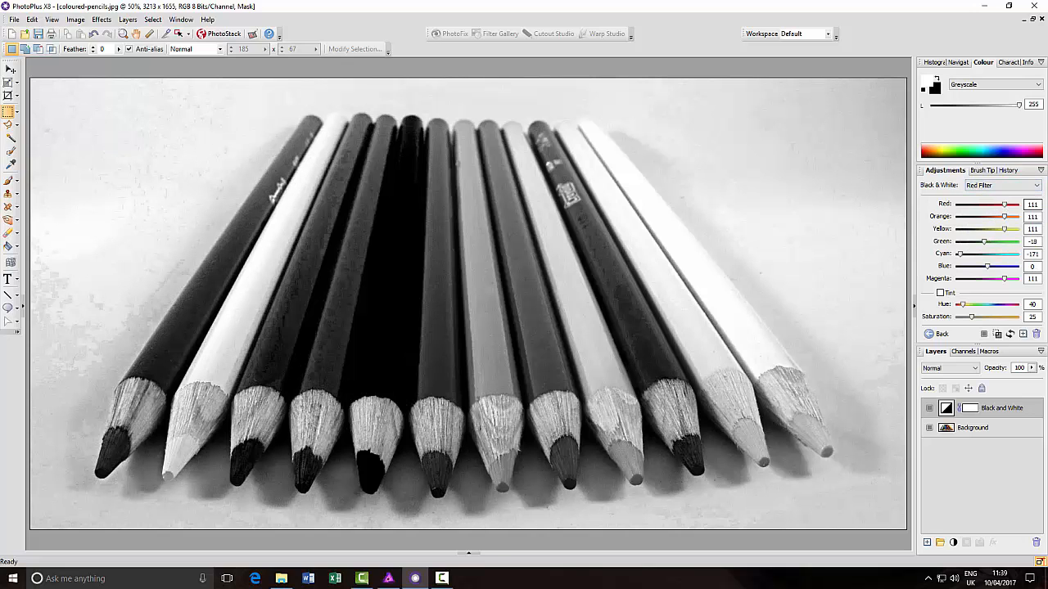
{"action": "left_click", "coordinate": [1037, 188]}
{"action": "left_click", "coordinate": [992, 227]}
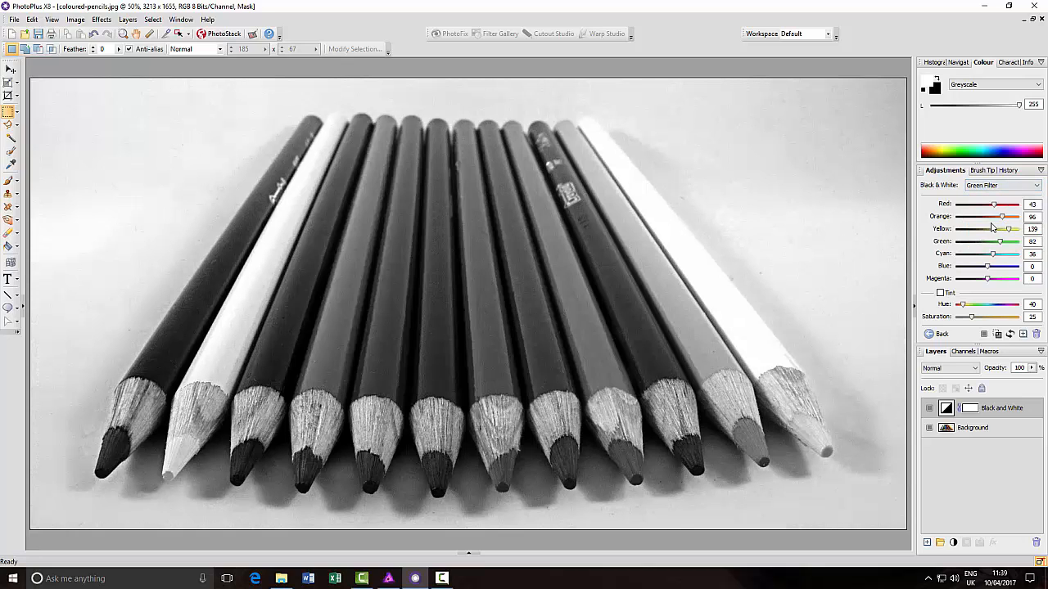
{"action": "left_click", "coordinate": [1035, 186]}
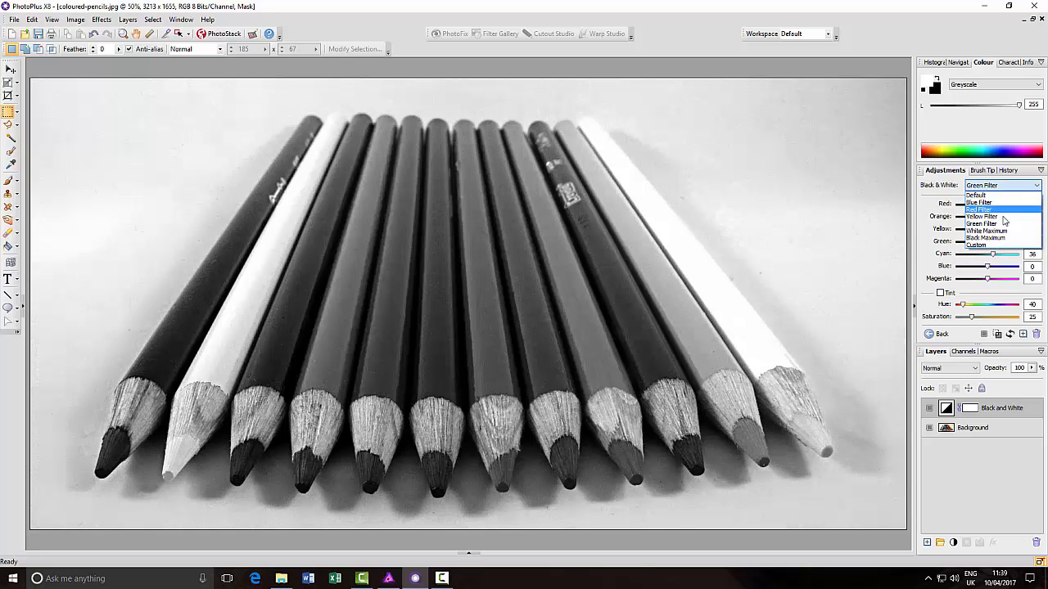
{"action": "left_click", "coordinate": [986, 231]}
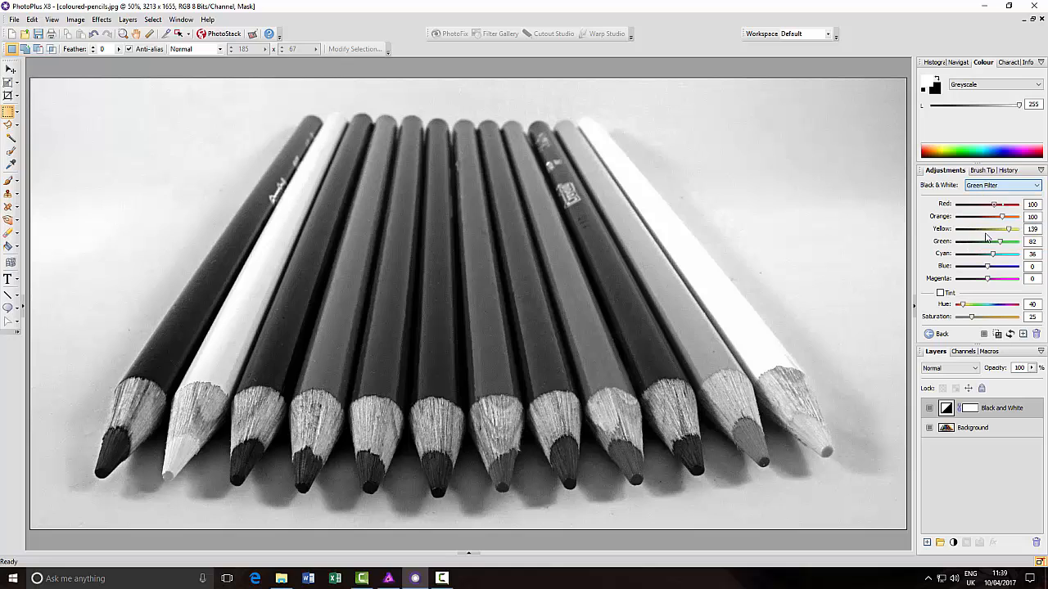
{"action": "left_click", "coordinate": [1039, 190]}
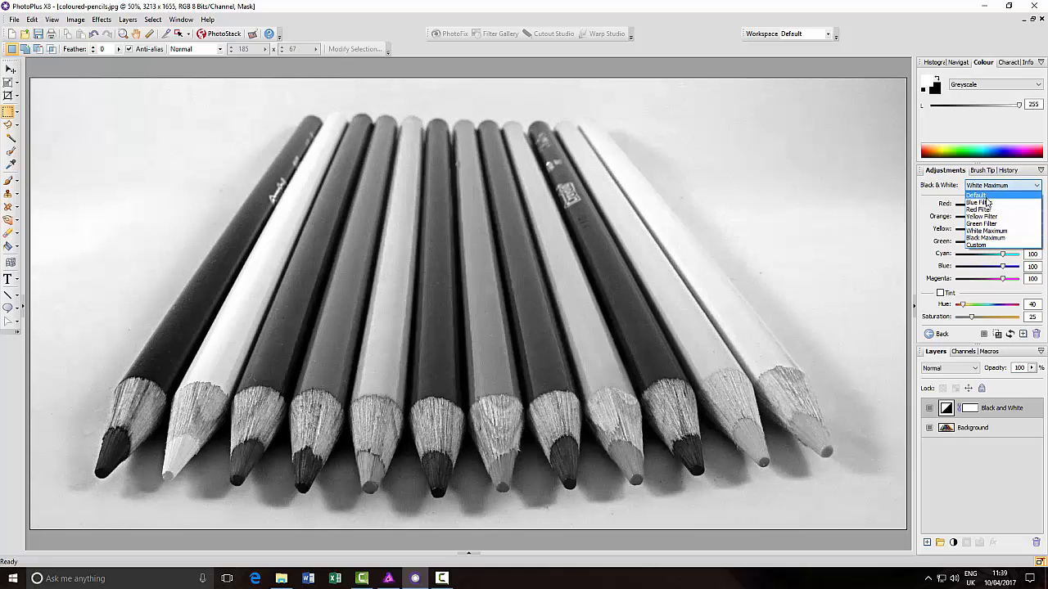
{"action": "left_click", "coordinate": [982, 201]}
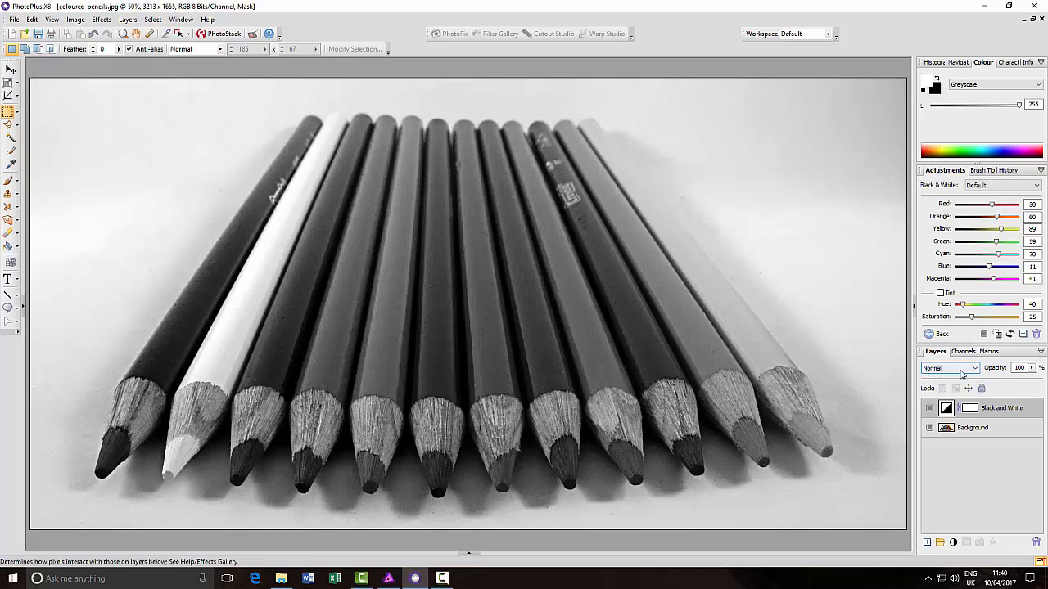
Step: Try tinting the black and white image with Hue 213 and Saturation 7, and restore the adjustment's default settings
{"action": "left_click", "coordinate": [941, 293]}
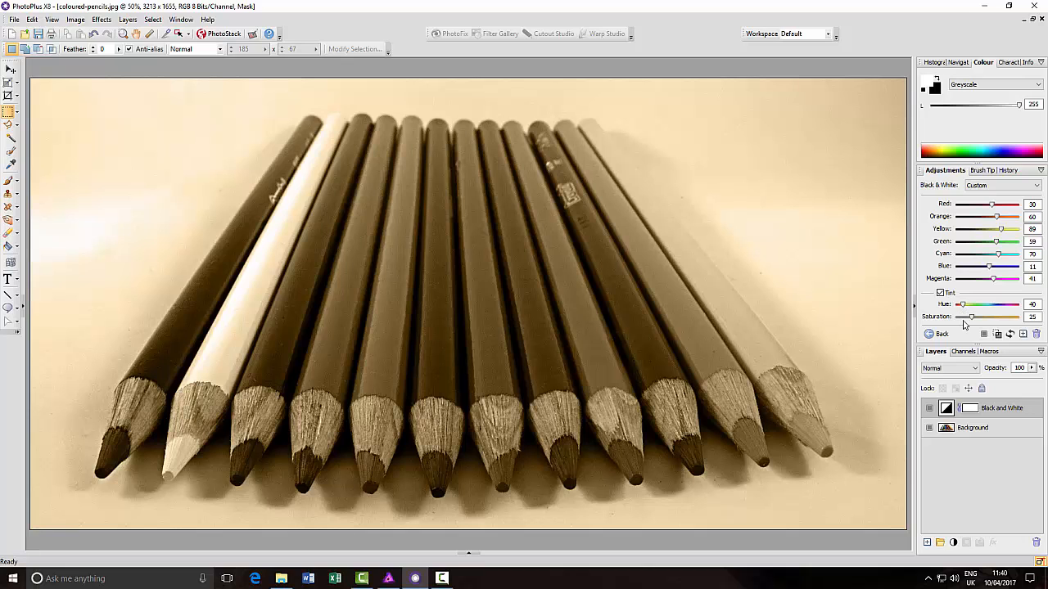
{"action": "left_click_drag", "start_coordinate": [964, 309], "coordinate": [995, 308]}
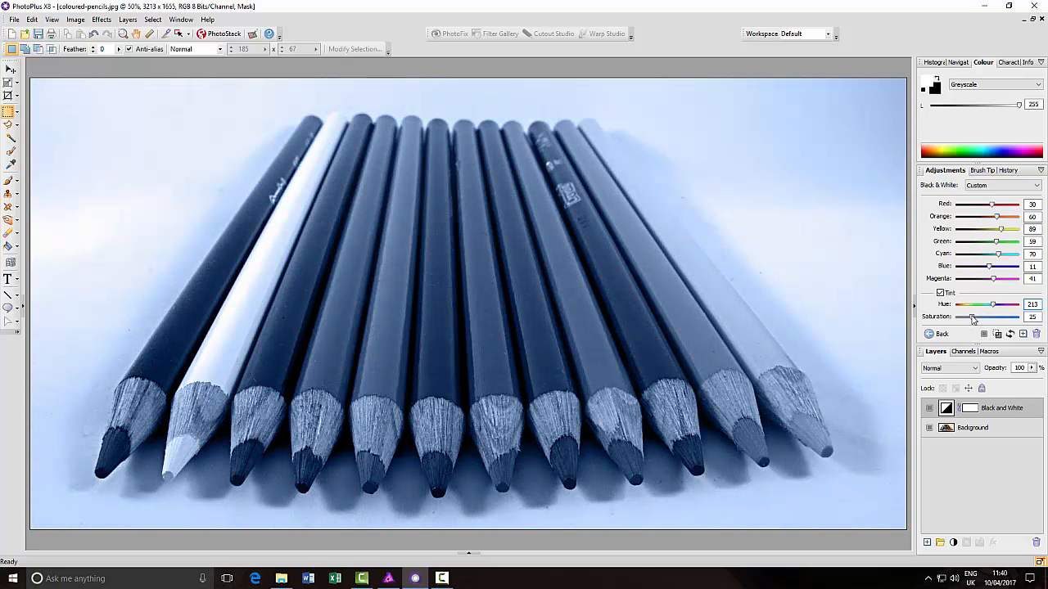
{"action": "mouse_move", "coordinate": [974, 319]}
{"action": "left_mouse_down"}
{"action": "mouse_move", "coordinate": [1025, 320]}
{"action": "mouse_move", "coordinate": [962, 324]}
{"action": "left_mouse_up"}
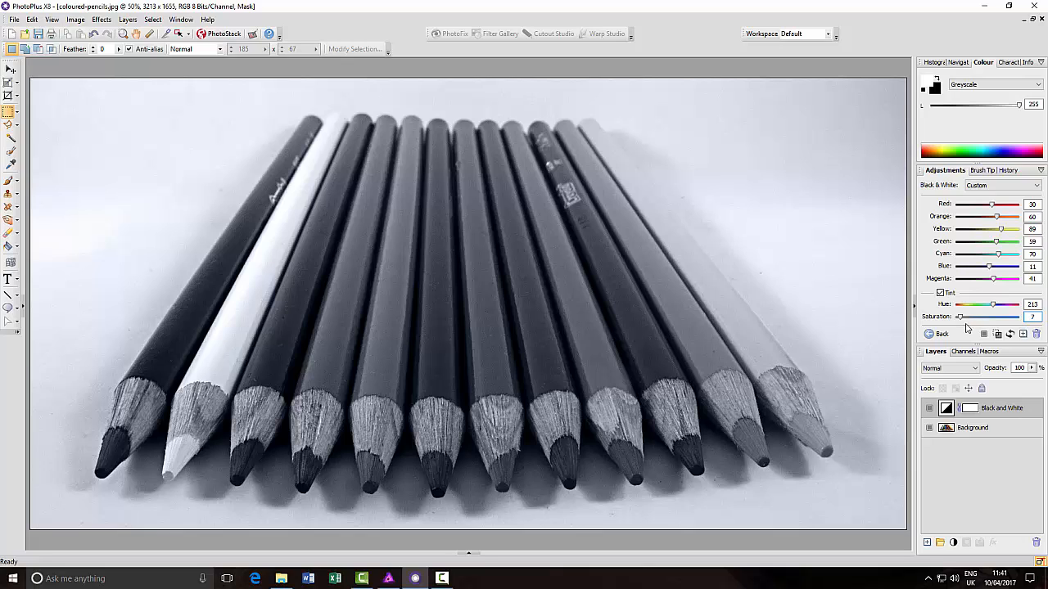
{"action": "left_click", "coordinate": [1010, 335]}
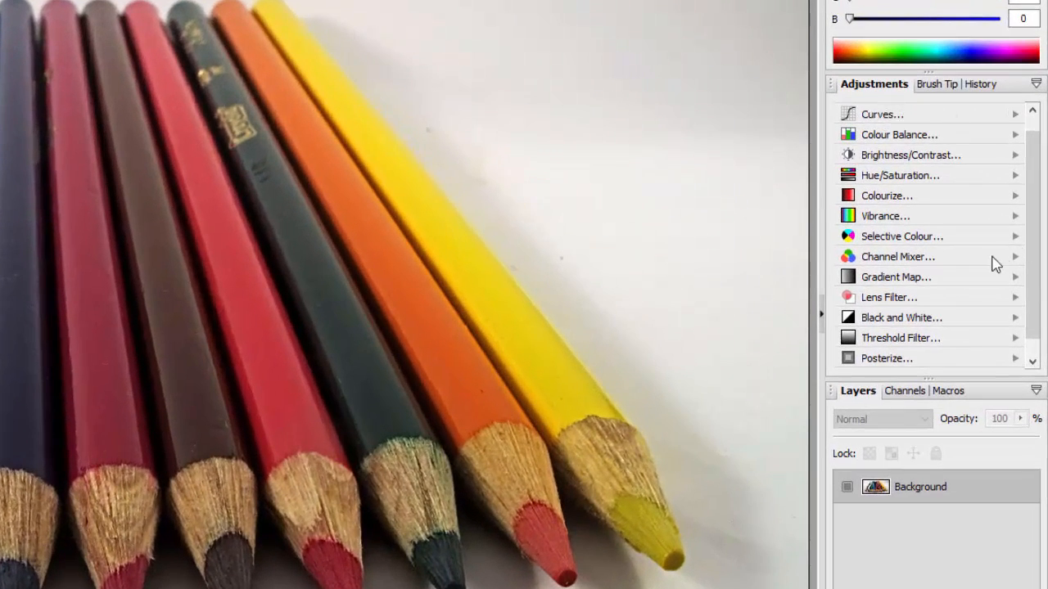
Step: Add a Channel Mixer adjustment layer, look through its Green and Blue output channels, and return to the Red output channel
{"action": "left_click", "coordinate": [899, 260]}
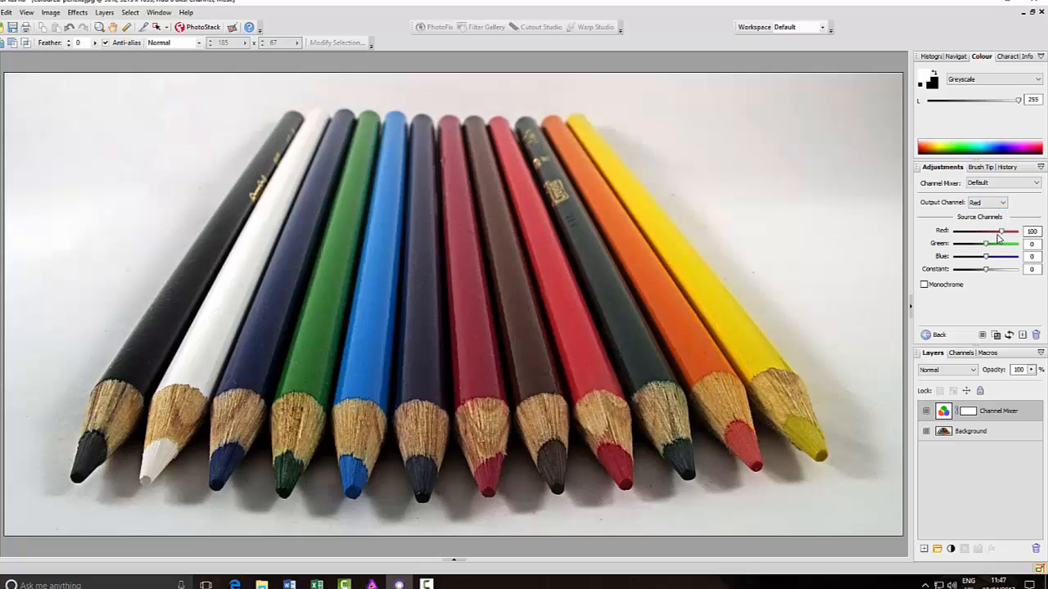
{"action": "left_click", "coordinate": [1031, 231]}
{"action": "left_click", "coordinate": [1002, 203]}
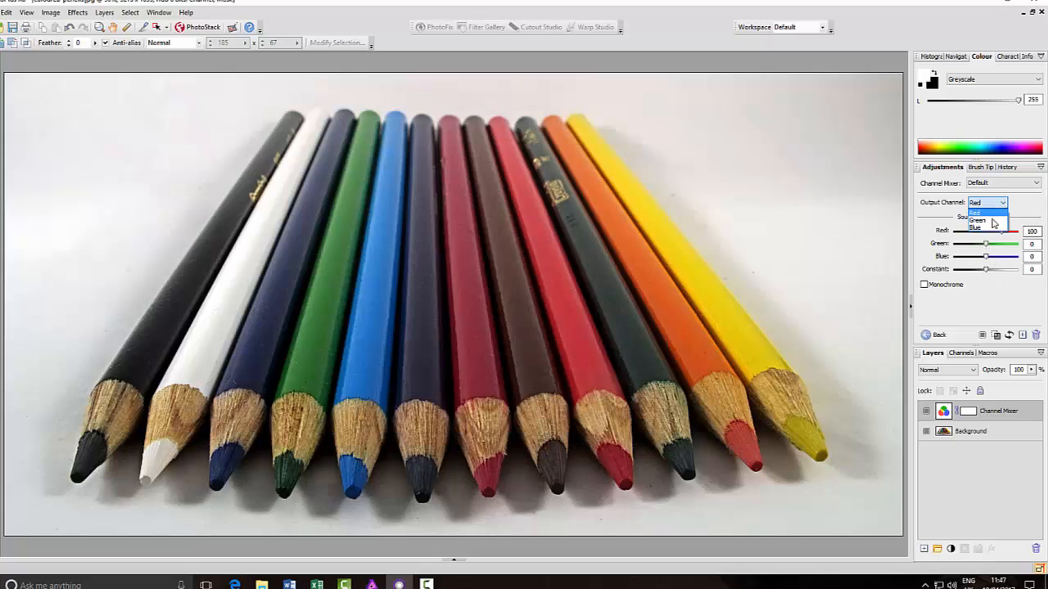
{"action": "left_click", "coordinate": [982, 221]}
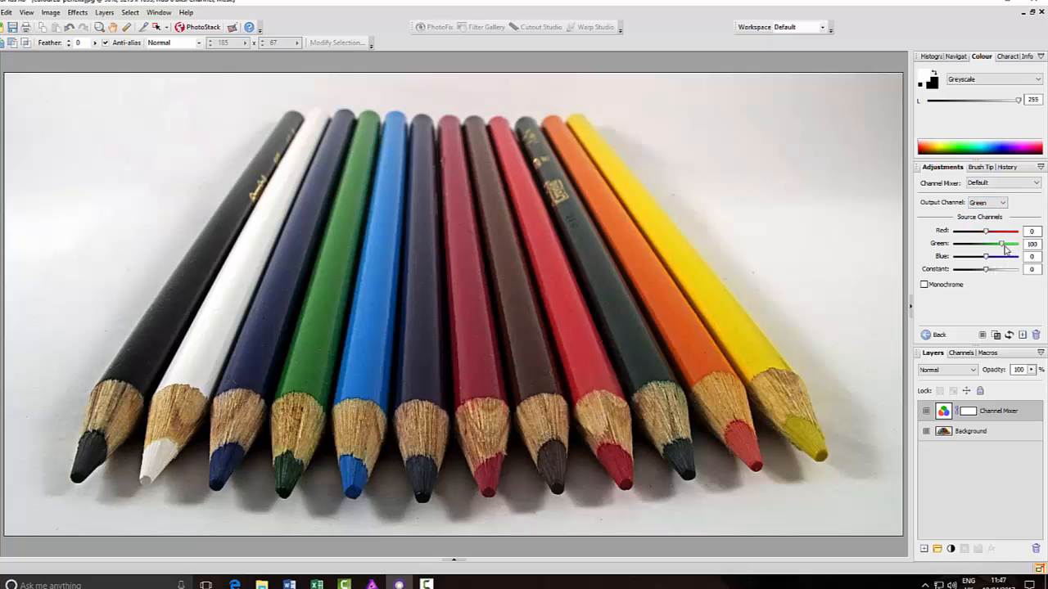
{"action": "left_click", "coordinate": [1004, 206]}
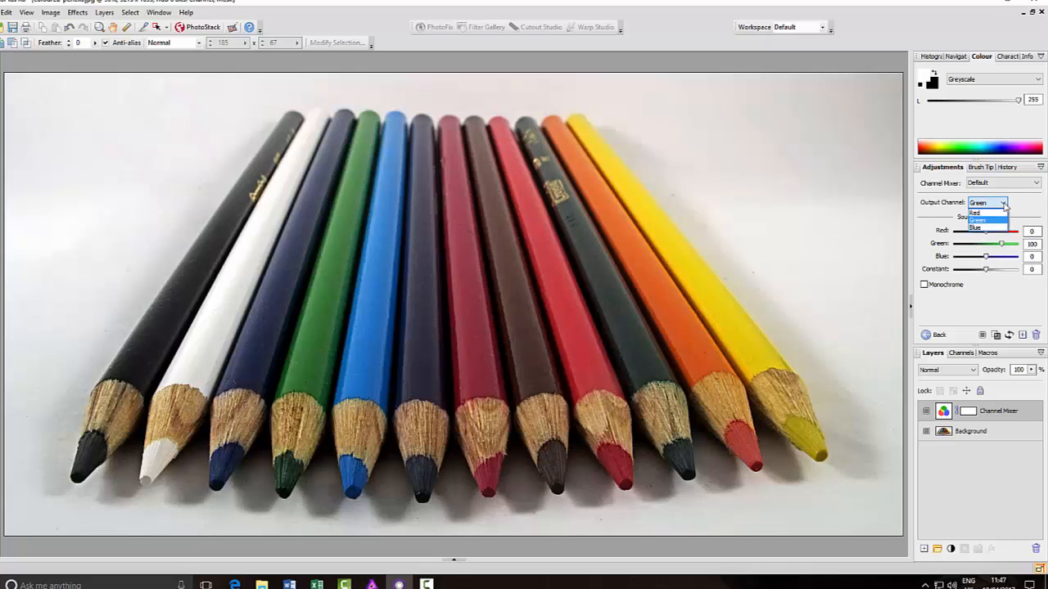
{"action": "left_click", "coordinate": [995, 229]}
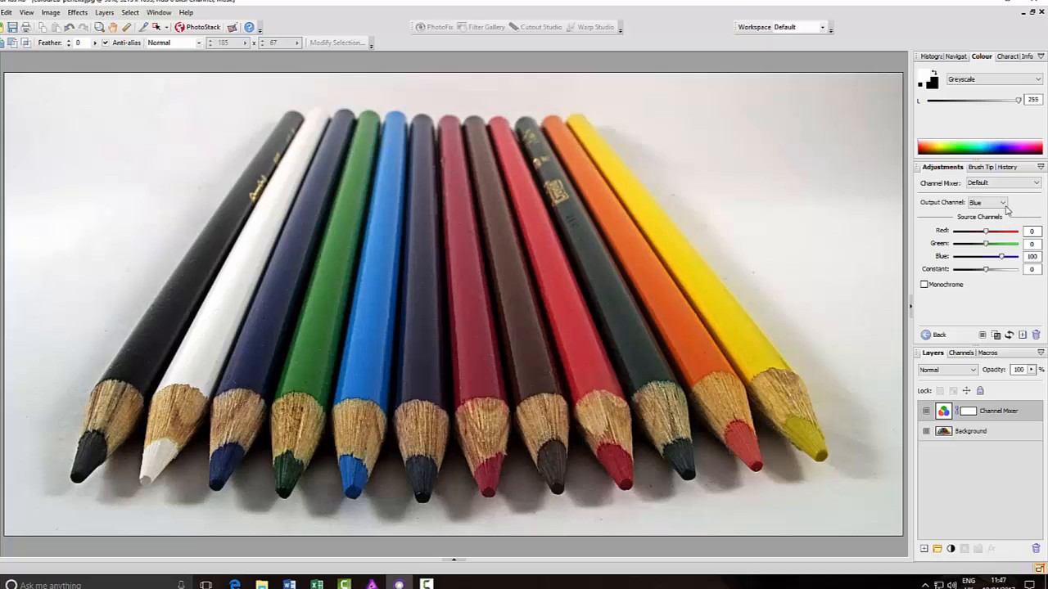
{"action": "left_click", "coordinate": [1003, 205]}
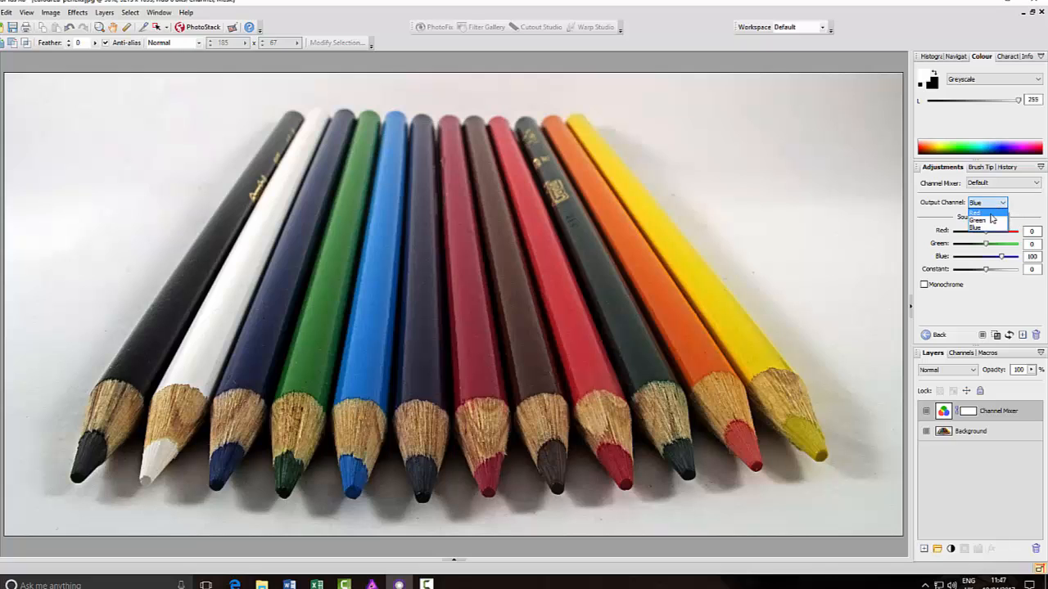
{"action": "left_click", "coordinate": [997, 213]}
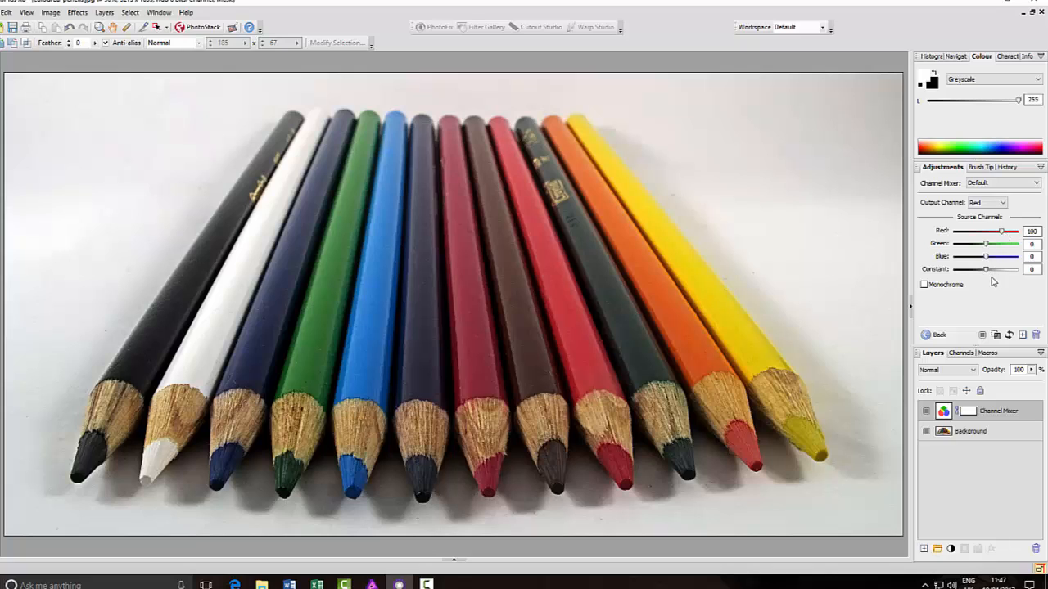
Step: Try a Constant of 14 on the Red output channel and the Monochrome (Red) preset, returning to the Default settings after each
{"action": "mouse_move", "coordinate": [986, 270]}
{"action": "left_mouse_down"}
{"action": "mouse_move", "coordinate": [962, 271]}
{"action": "mouse_move", "coordinate": [1013, 274]}
{"action": "mouse_move", "coordinate": [965, 277]}
{"action": "mouse_move", "coordinate": [989, 277]}
{"action": "left_mouse_up"}
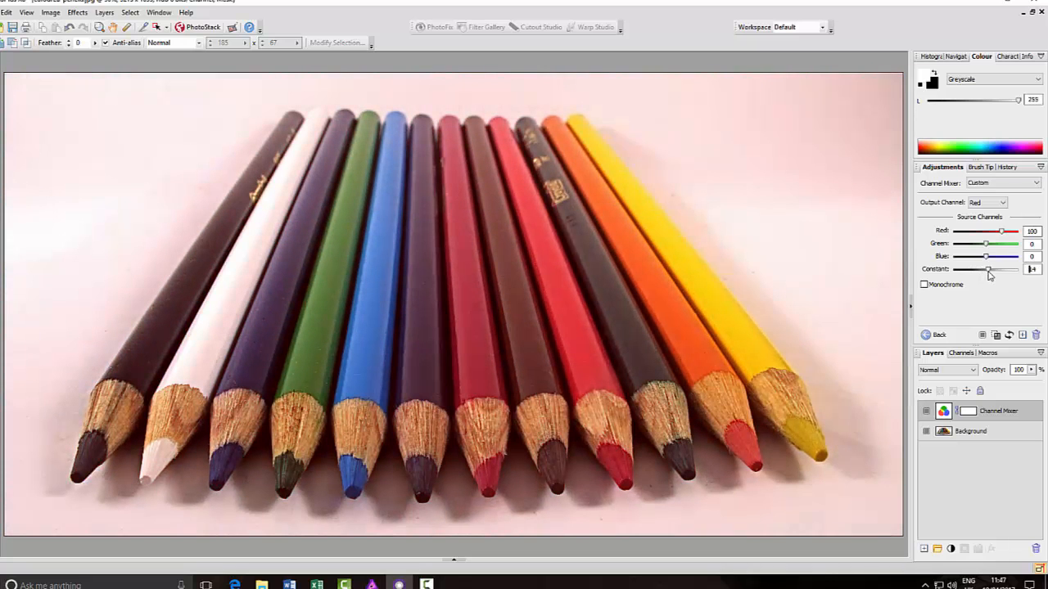
{"action": "left_click", "coordinate": [1009, 335]}
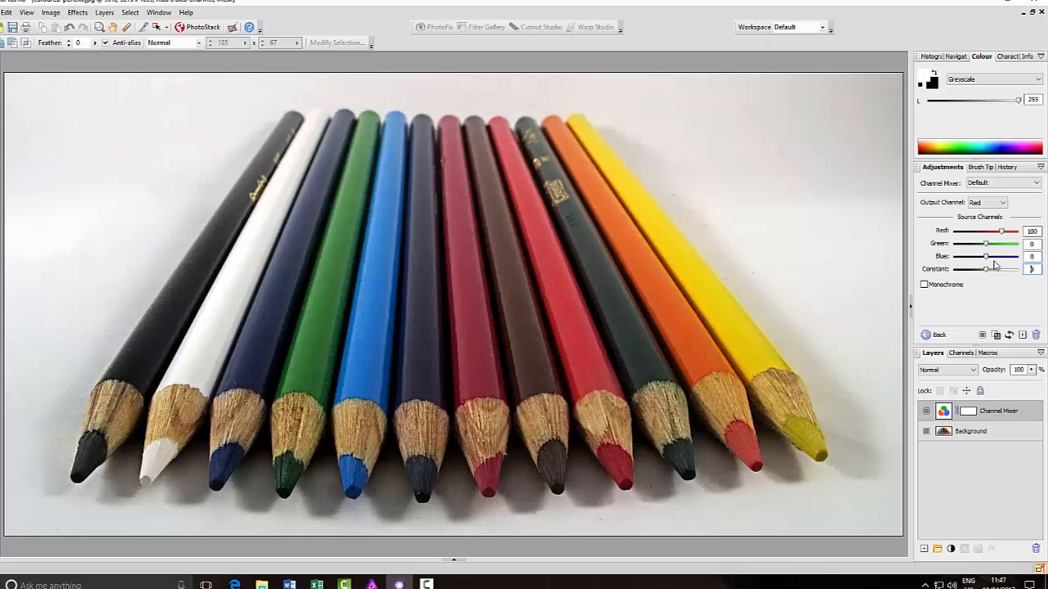
{"action": "left_click", "coordinate": [1037, 183]}
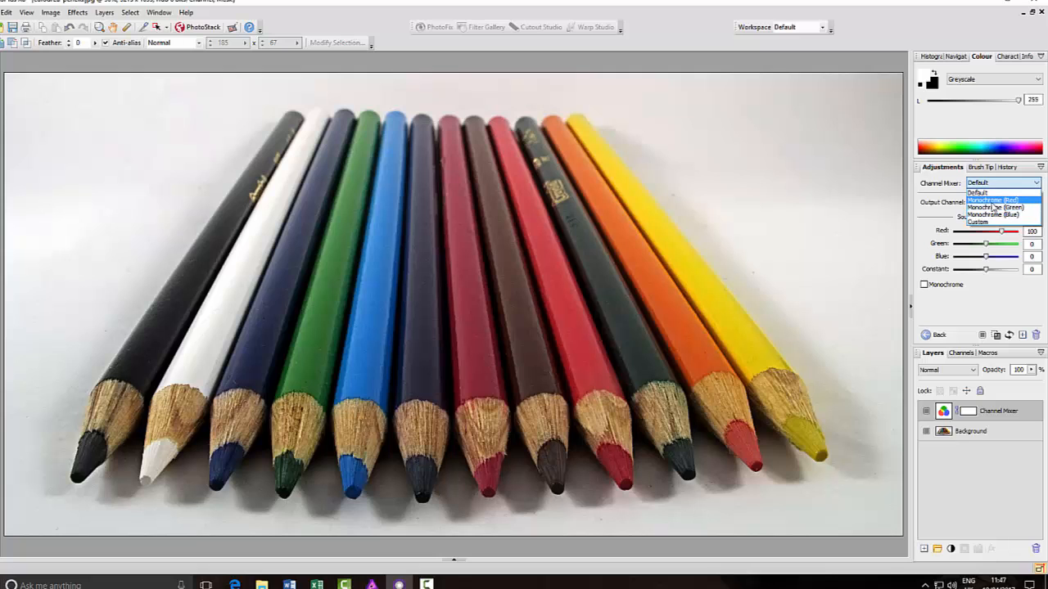
{"action": "left_click", "coordinate": [992, 201]}
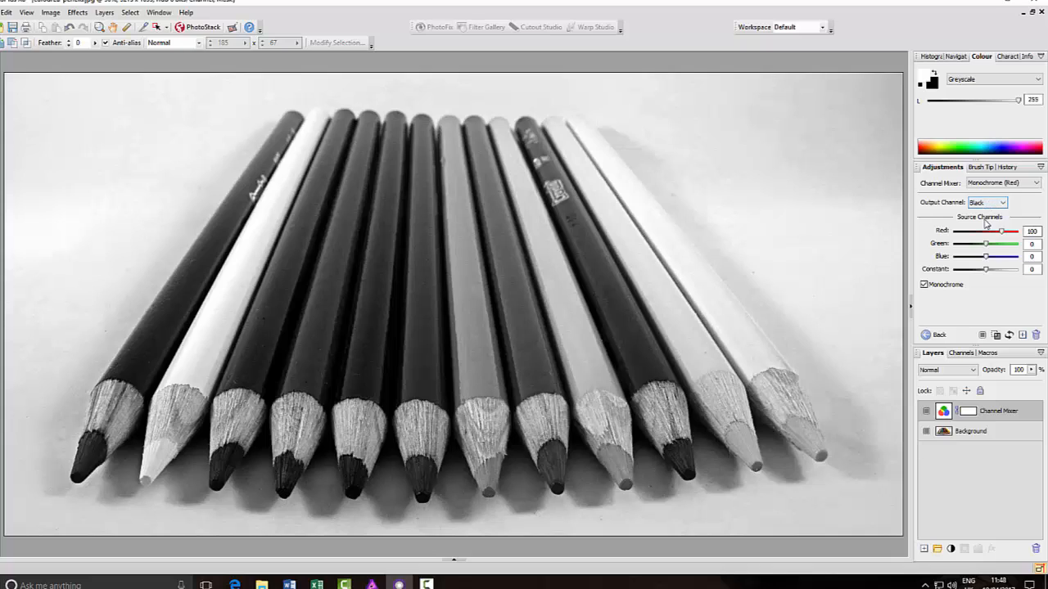
{"action": "left_click", "coordinate": [1004, 208]}
{"action": "left_click", "coordinate": [1000, 212]}
{"action": "left_click", "coordinate": [1035, 183]}
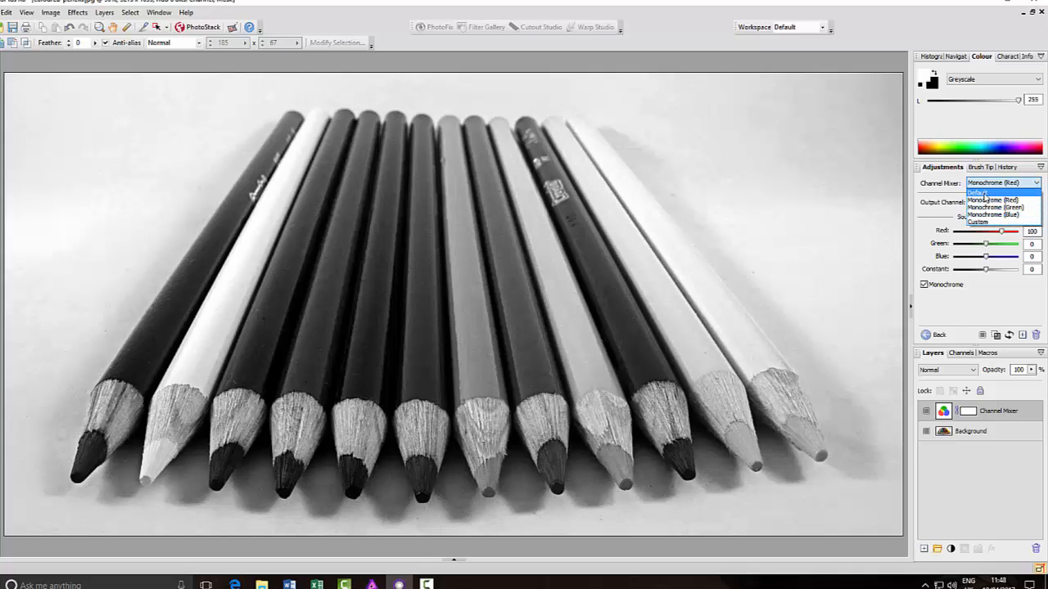
{"action": "left_click", "coordinate": [1001, 193]}
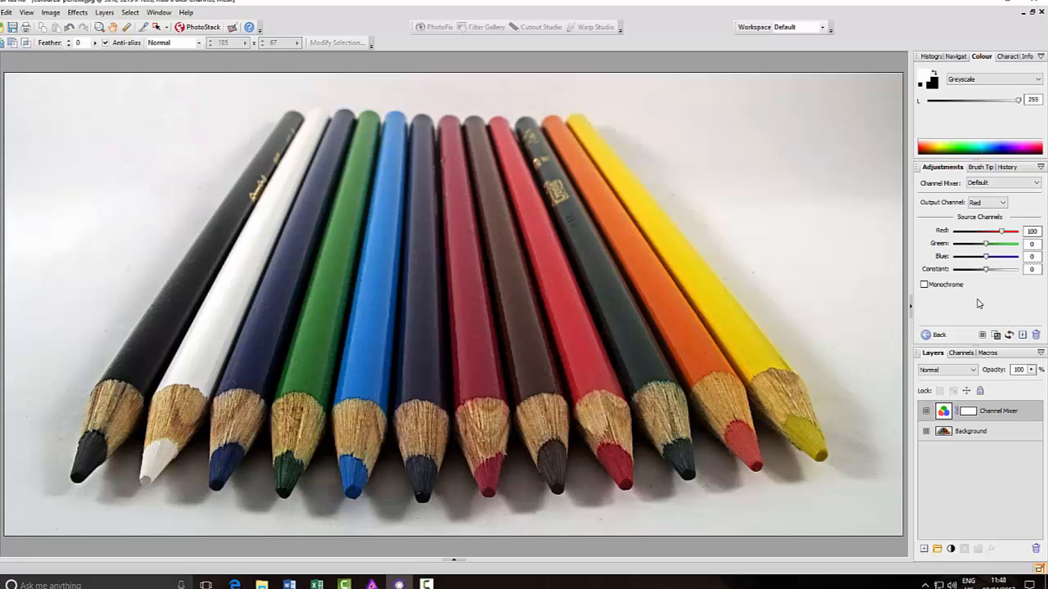
Step: Try the Channel Mixer's Monochrome option and restore the adjustment's default settings
{"action": "left_click", "coordinate": [924, 285]}
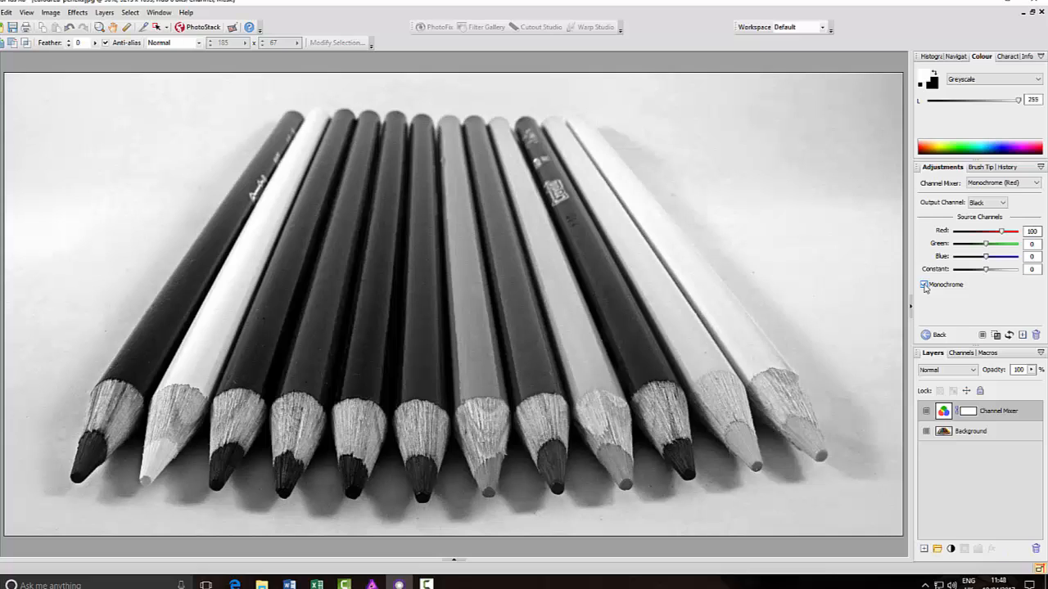
{"action": "left_click", "coordinate": [924, 285]}
{"action": "left_click", "coordinate": [1009, 335]}
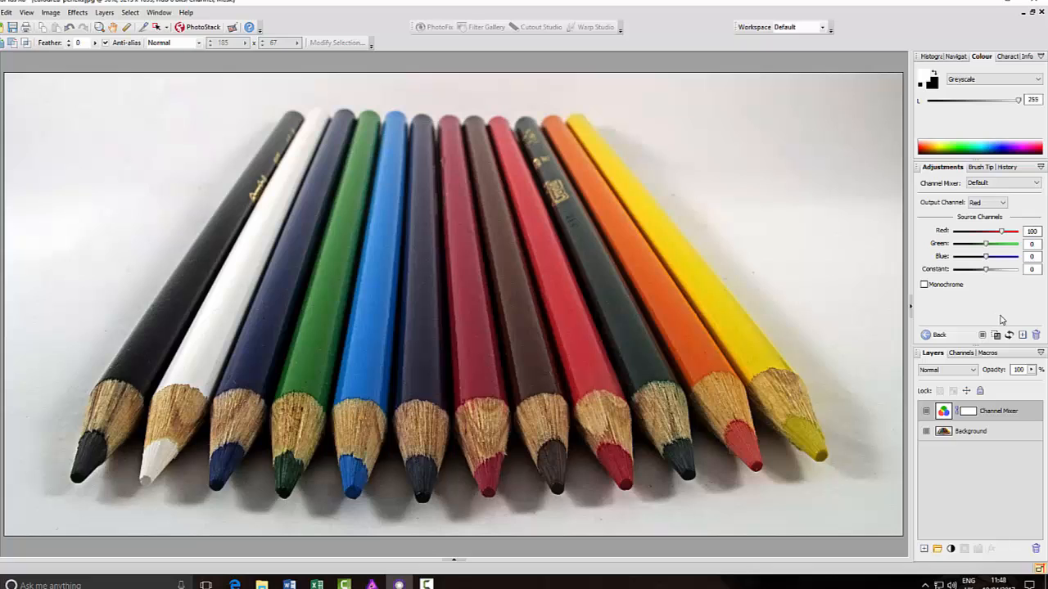
Step: Set the Red source value to 100 for the Channel Mixer's Blue output channel
{"action": "left_click", "coordinate": [1003, 204]}
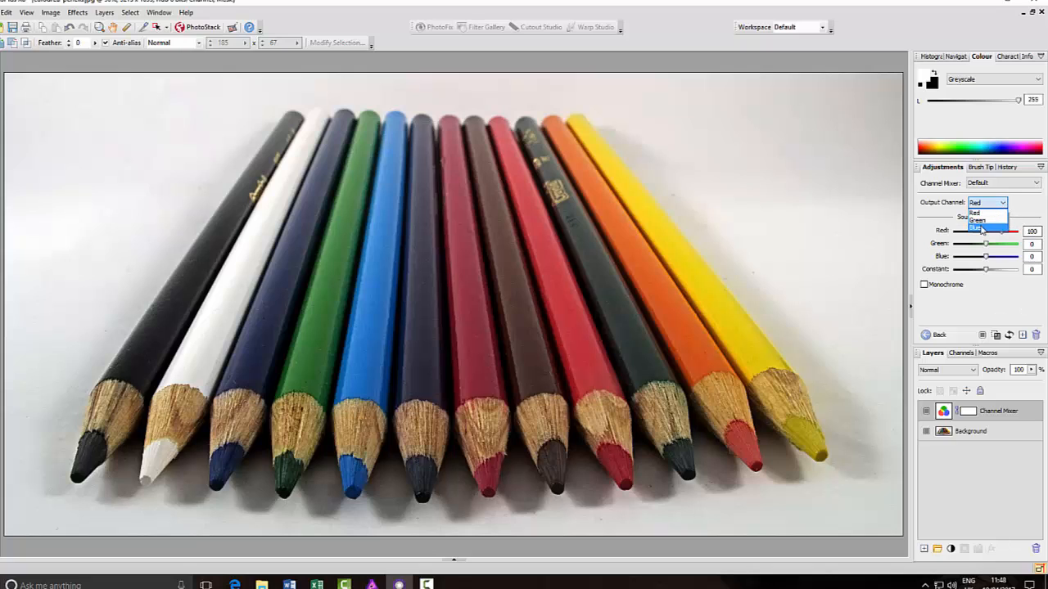
{"action": "left_click", "coordinate": [982, 228]}
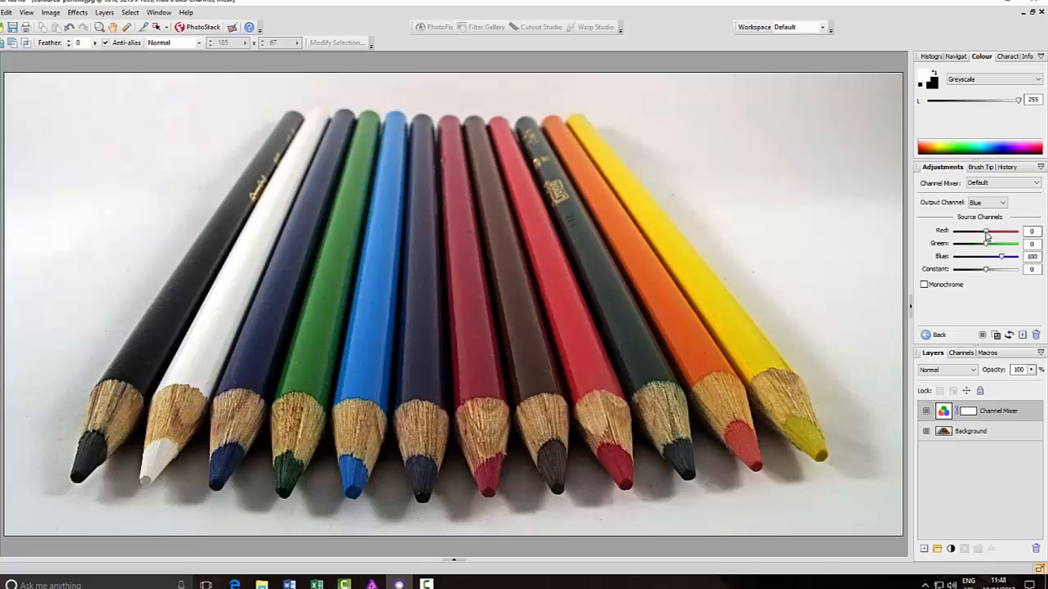
{"action": "left_click_drag", "start_coordinate": [986, 232], "coordinate": [1002, 235]}
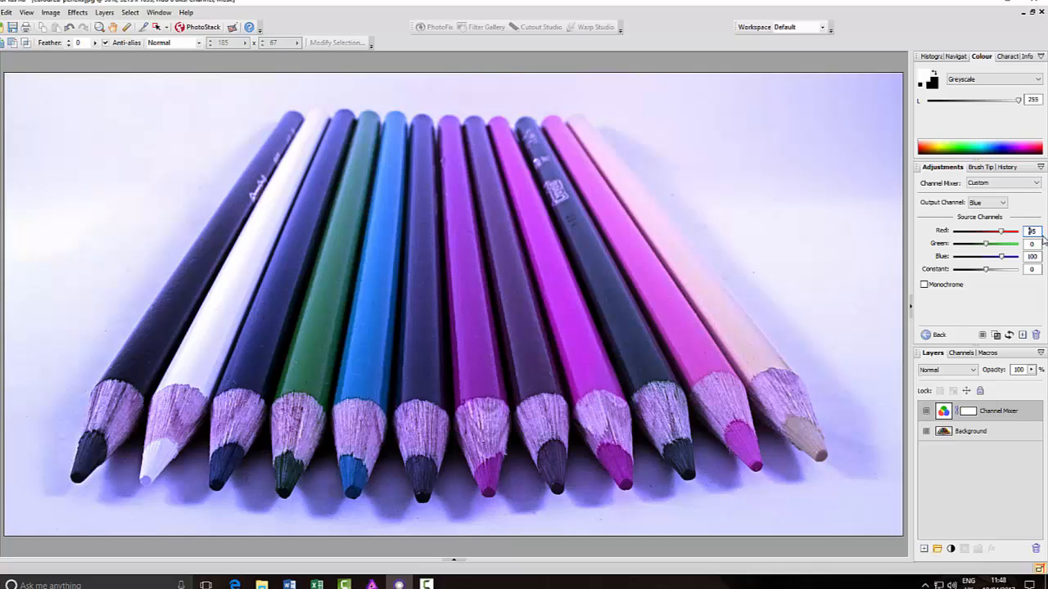
{"action": "double_click", "coordinate": [1030, 232]}
{"action": "type", "text": "0"}
{"action": "type", "text": "100"}
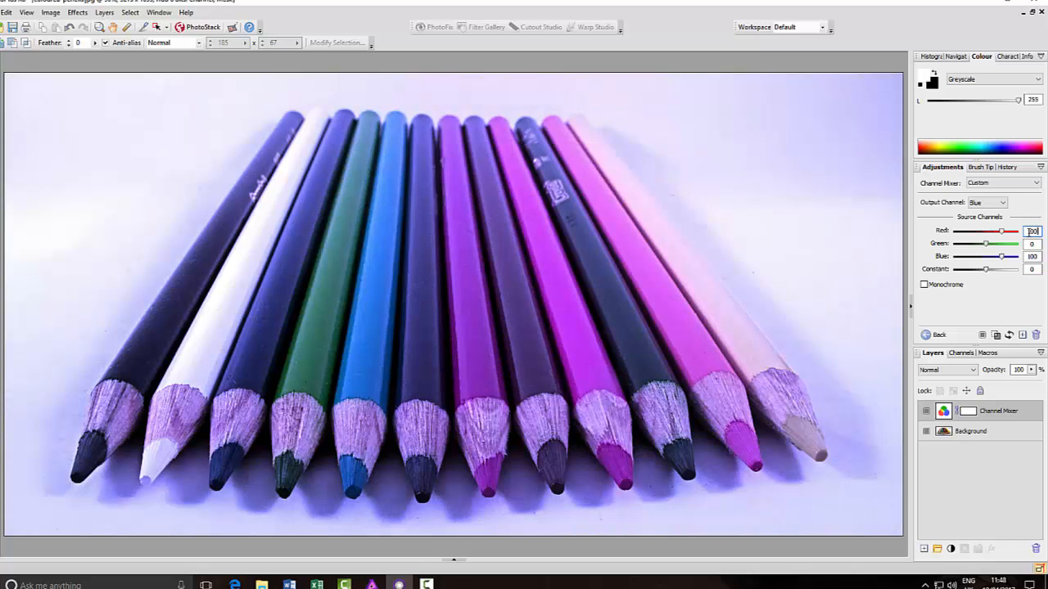
Step: Compare the photo with the Channel Mixer layer hidden and shown
{"action": "left_click", "coordinate": [927, 412]}
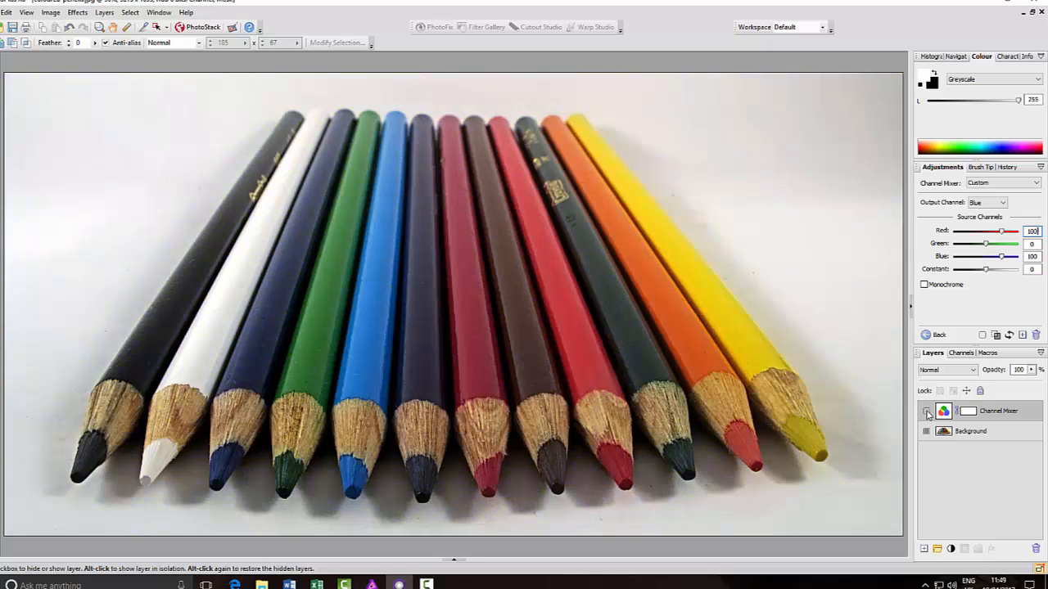
{"action": "left_click", "coordinate": [926, 412]}
{"action": "left_click", "coordinate": [927, 412]}
{"action": "left_click", "coordinate": [926, 412]}
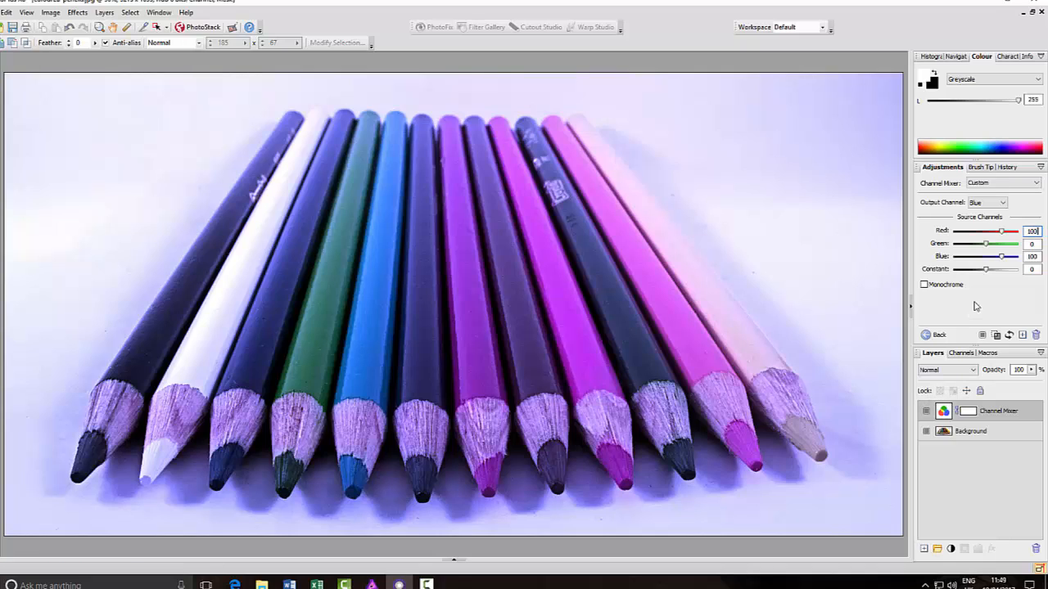
Step: Try a Constant of -24 on the Blue output channel, compare with the layer hidden and shown, and restore the adjustment's default settings
{"action": "left_click_drag", "start_coordinate": [986, 272], "coordinate": [984, 278]}
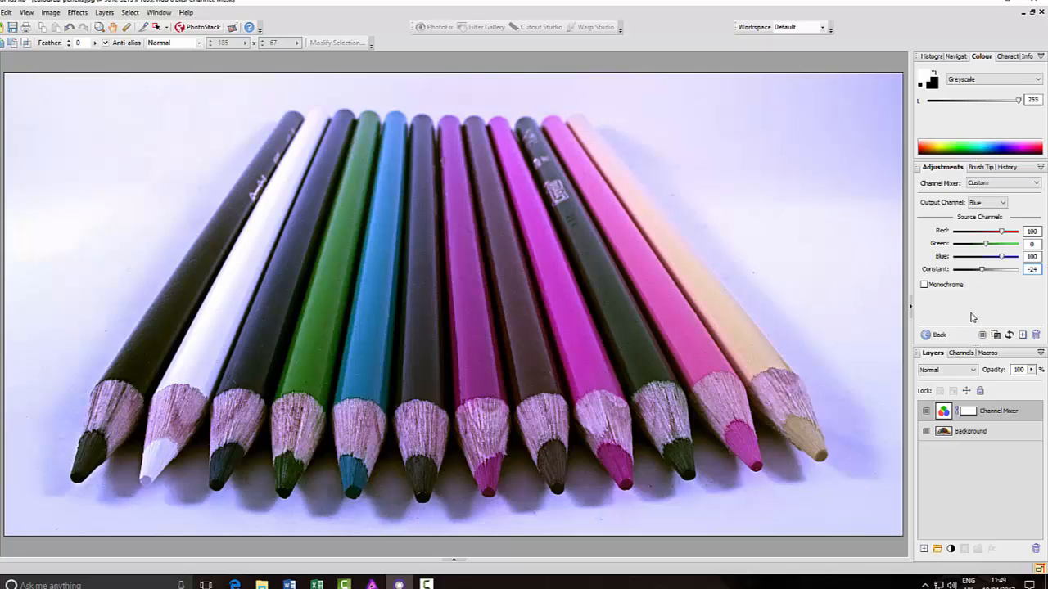
{"action": "left_click", "coordinate": [927, 412]}
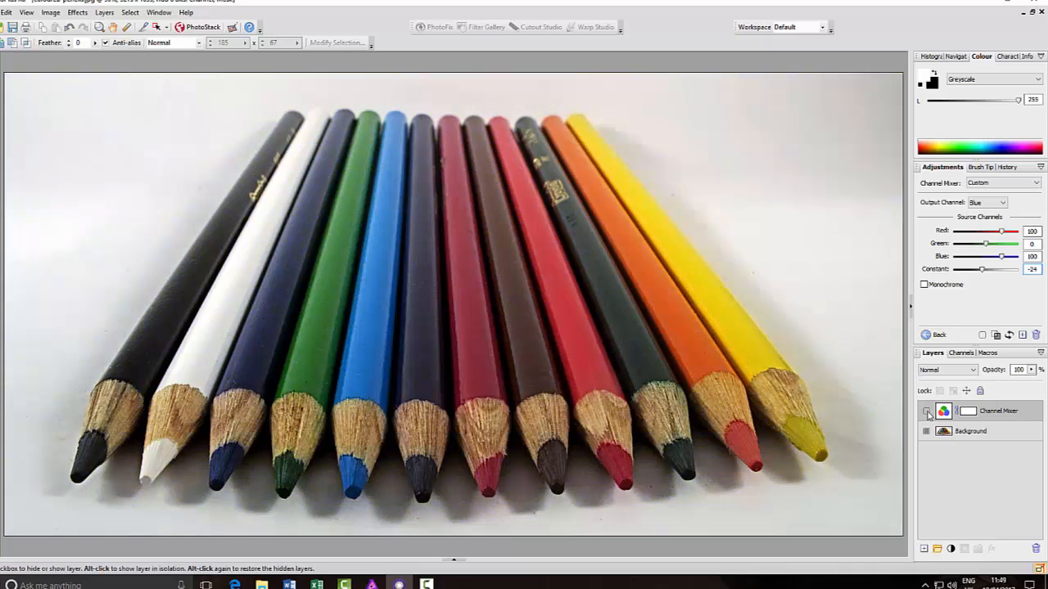
{"action": "left_click", "coordinate": [928, 413]}
{"action": "left_click", "coordinate": [927, 413]}
{"action": "left_click", "coordinate": [926, 413]}
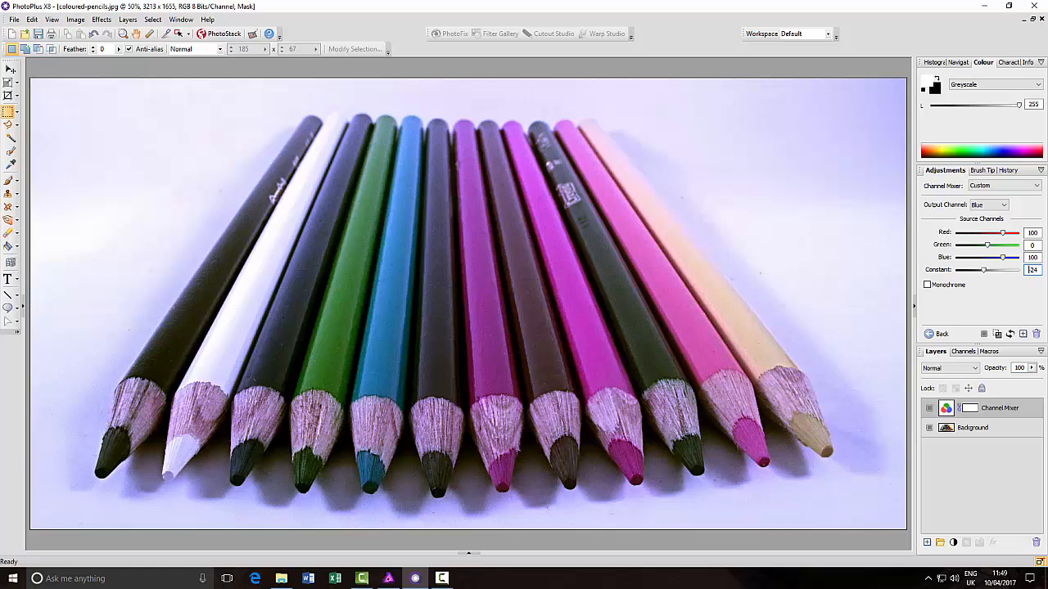
{"action": "left_click", "coordinate": [1010, 334]}
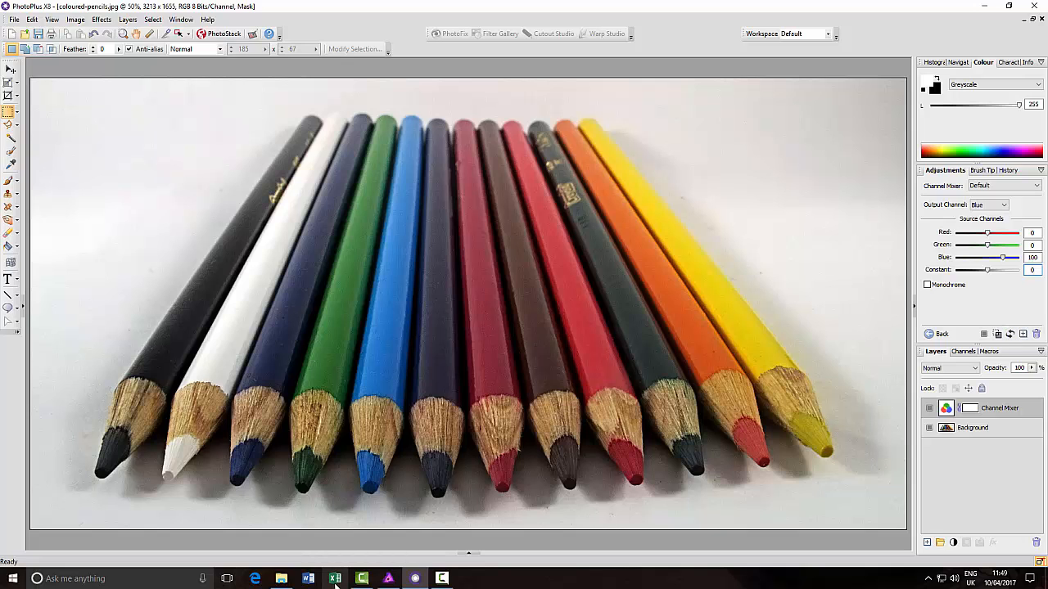
Step: Switch to Affinity Photo and add a Channel Mixer adjustment to the pencils photo
{"action": "left_click", "coordinate": [391, 579]}
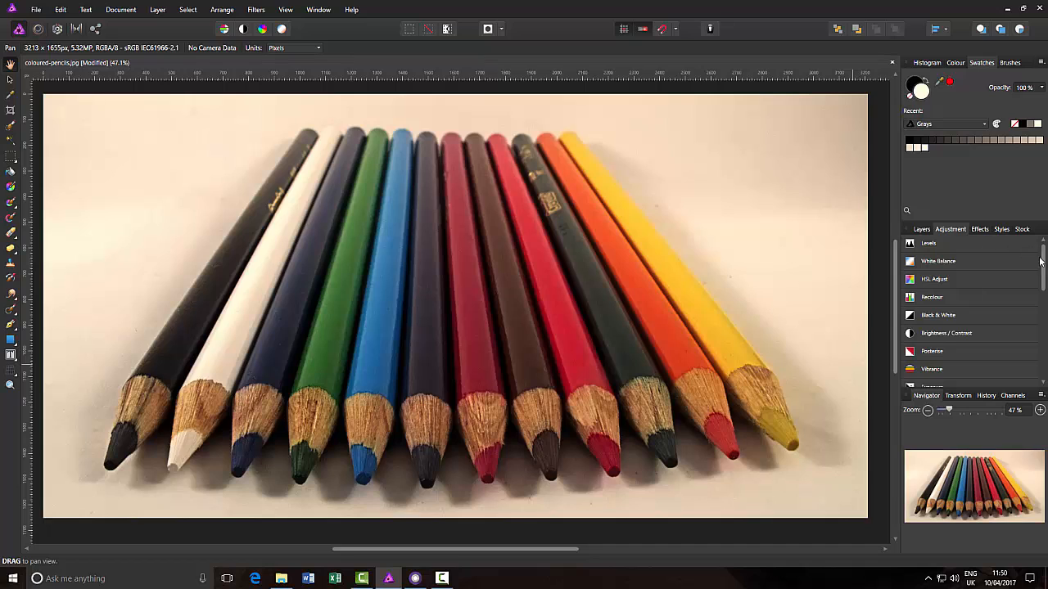
{"action": "left_click_drag", "start_coordinate": [1042, 259], "coordinate": [1043, 294]}
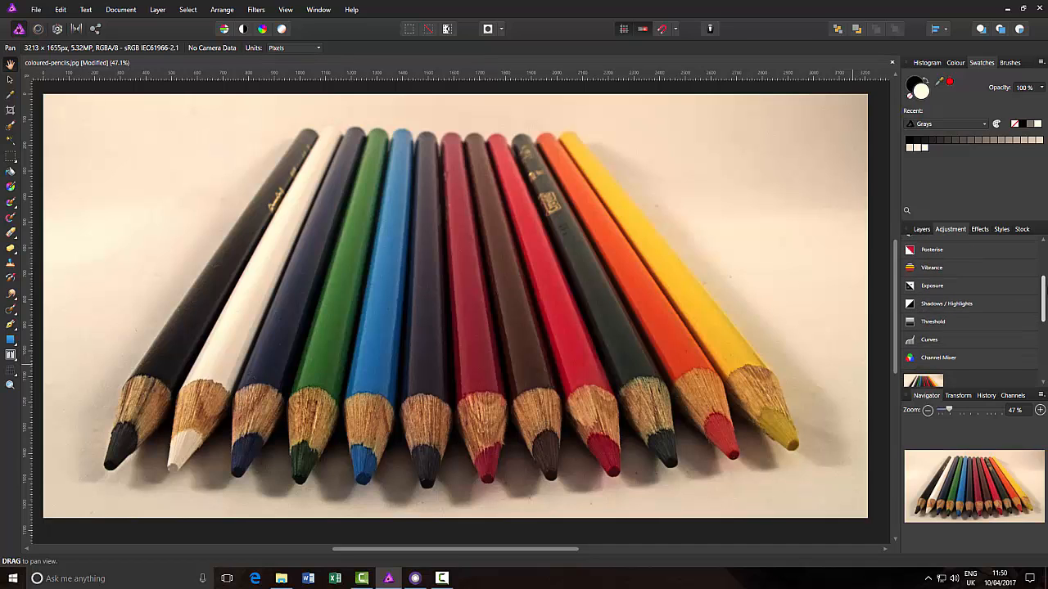
{"action": "left_click", "coordinate": [972, 355]}
{"action": "left_click", "coordinate": [951, 361]}
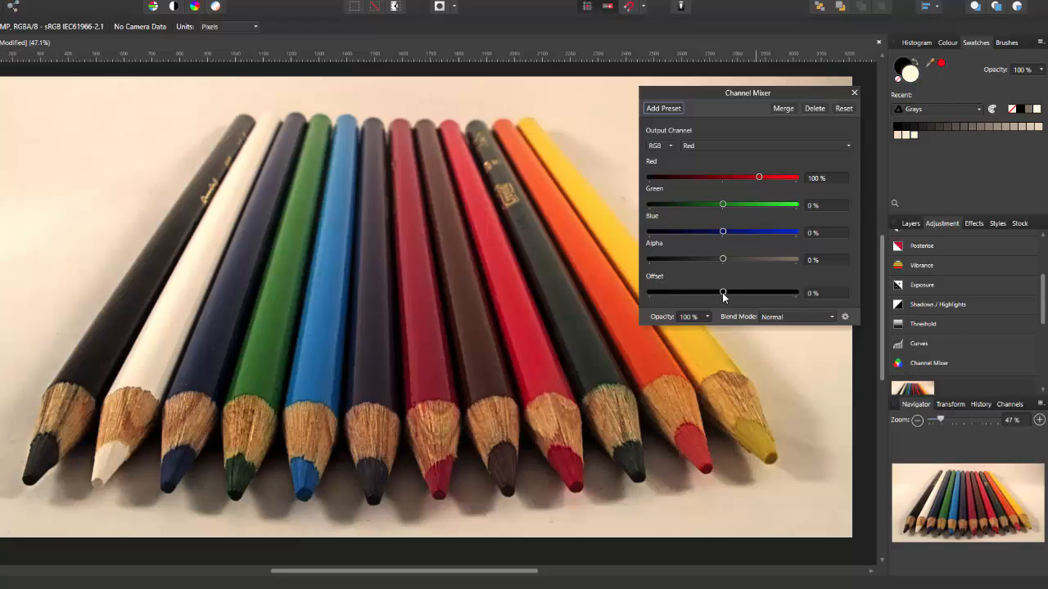
Step: Set the Blue output channel's Red value to 100% and its Offset to -25%, and close the Channel Mixer settings
{"action": "mouse_move", "coordinate": [726, 293]}
{"action": "left_mouse_down"}
{"action": "mouse_move", "coordinate": [686, 292]}
{"action": "mouse_move", "coordinate": [774, 294]}
{"action": "mouse_move", "coordinate": [718, 296]}
{"action": "left_mouse_up"}
{"action": "left_click", "coordinate": [848, 145]}
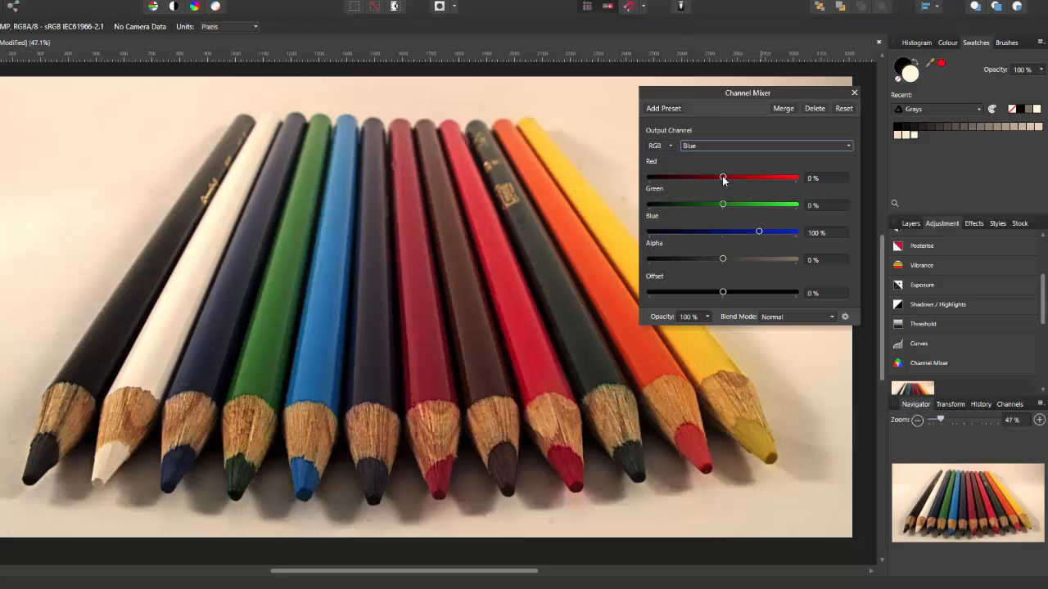
{"action": "left_click_drag", "start_coordinate": [722, 179], "coordinate": [759, 181]}
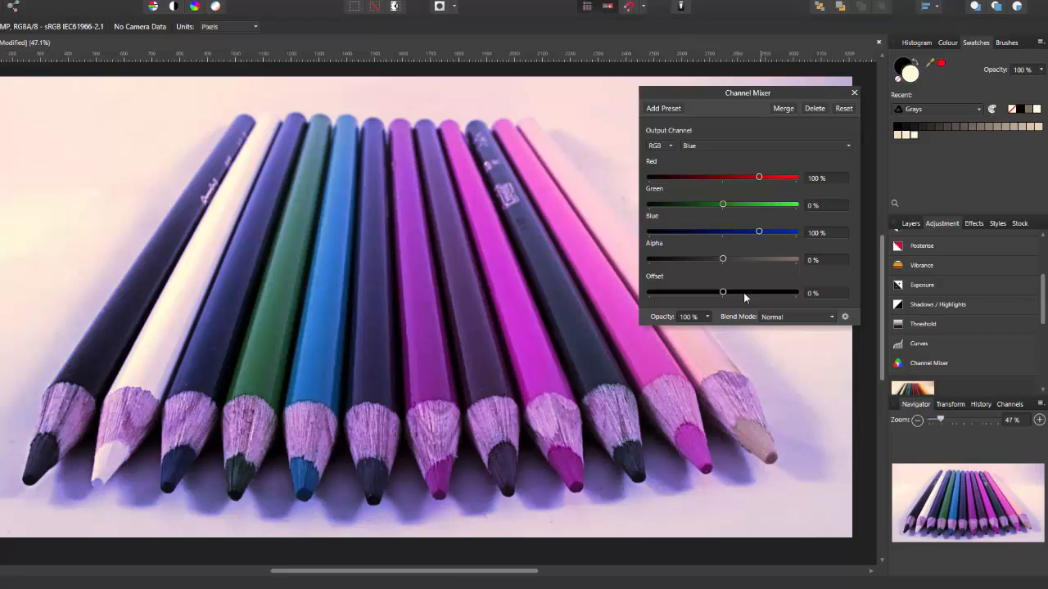
{"action": "left_click_drag", "start_coordinate": [722, 293], "coordinate": [715, 293]}
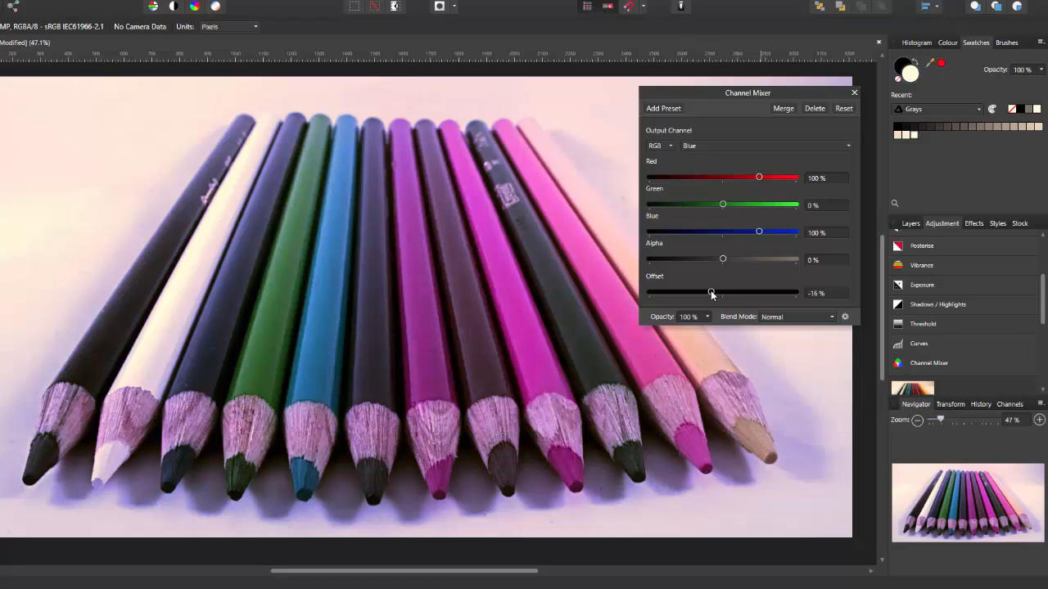
{"action": "left_click_drag", "start_coordinate": [710, 293], "coordinate": [707, 293]}
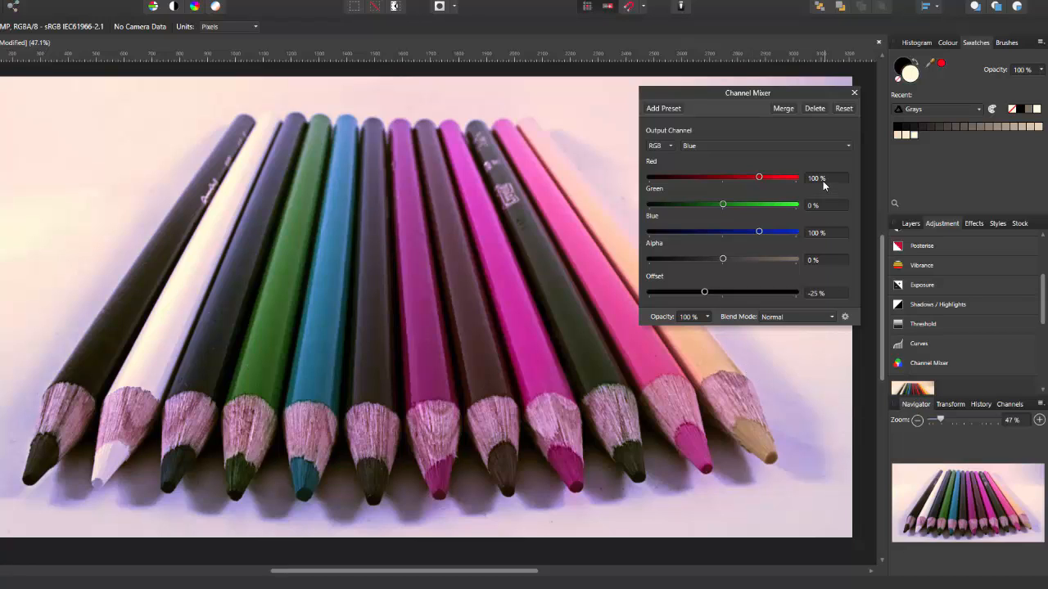
{"action": "left_click", "coordinate": [854, 94]}
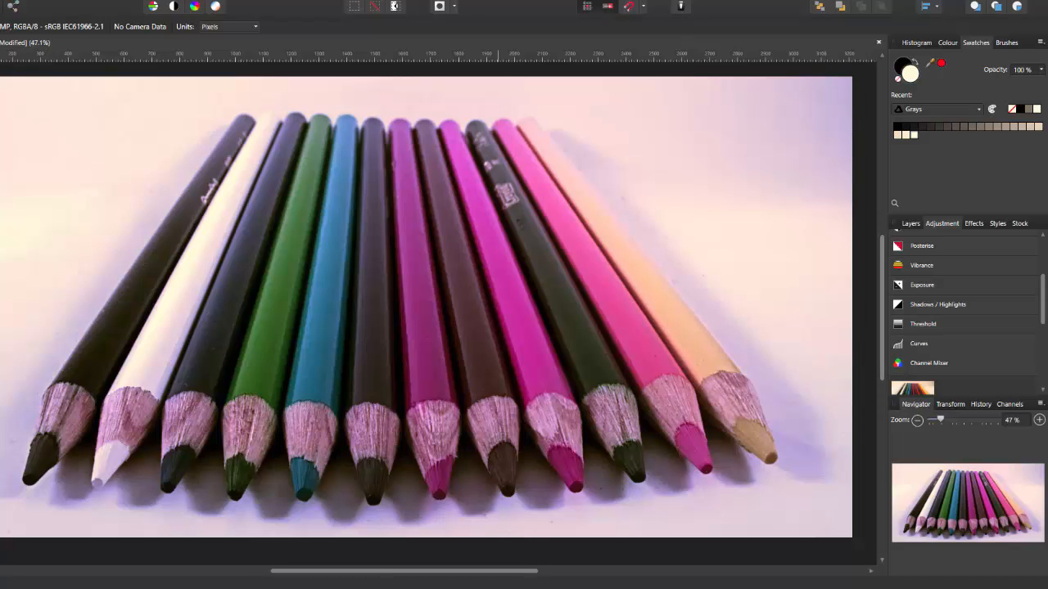
Step: Switch to PhotoPlus X8 and set the Channel Mixer's Red value to 100 for the Blue output channel
{"action": "mouse_move", "coordinate": [362, 588]}
{"action": "left_click", "coordinate": [362, 561]}
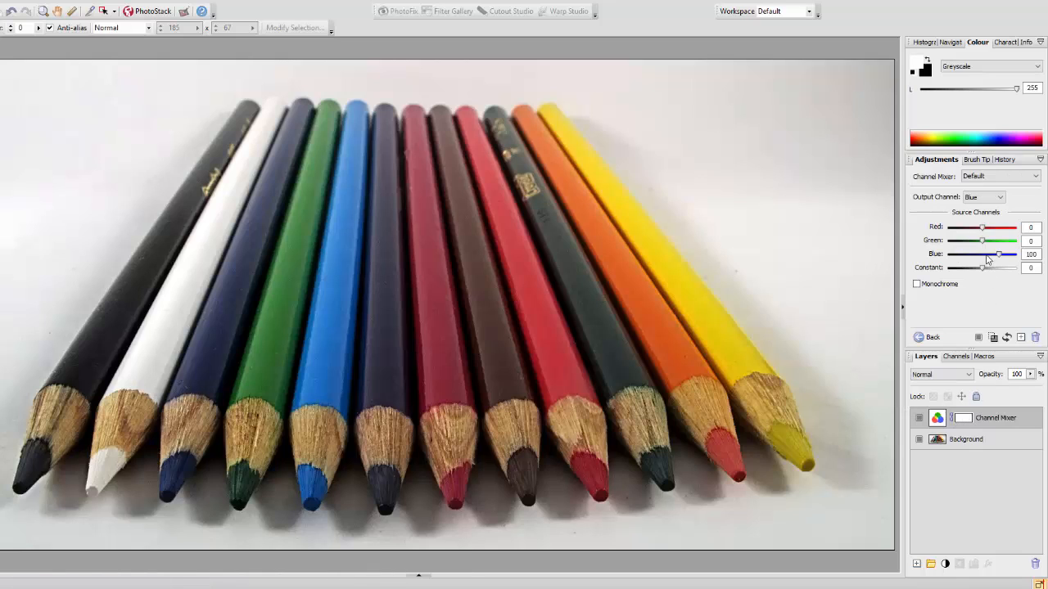
{"action": "double_click", "coordinate": [1024, 229]}
{"action": "type", "text": "100"}
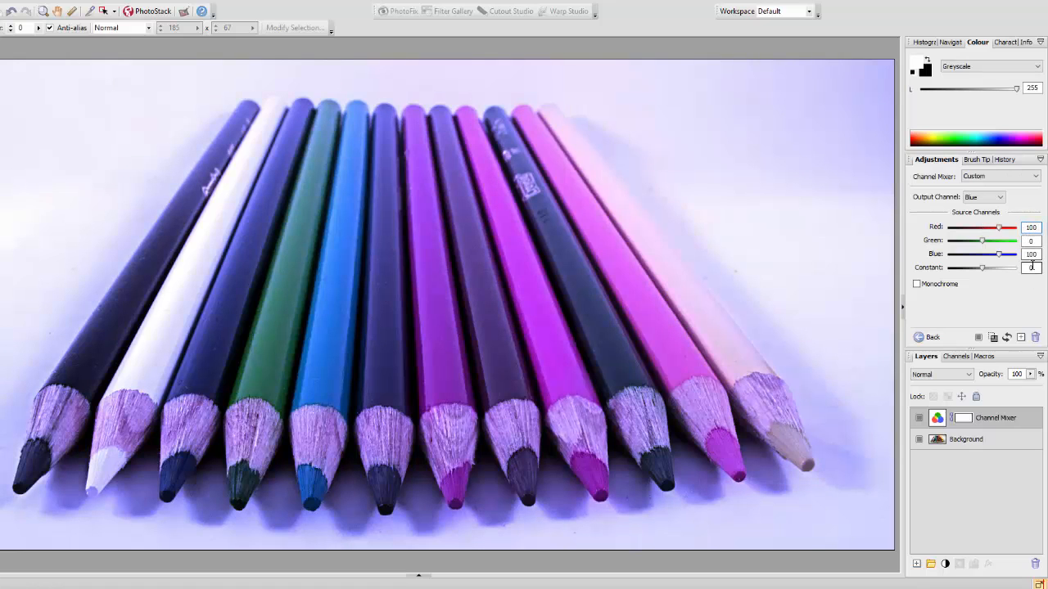
Step: Set the Blue output channel's Constant to -25 and switch back to Affinity Photo to compare the result
{"action": "left_click_drag", "start_coordinate": [982, 270], "coordinate": [978, 275]}
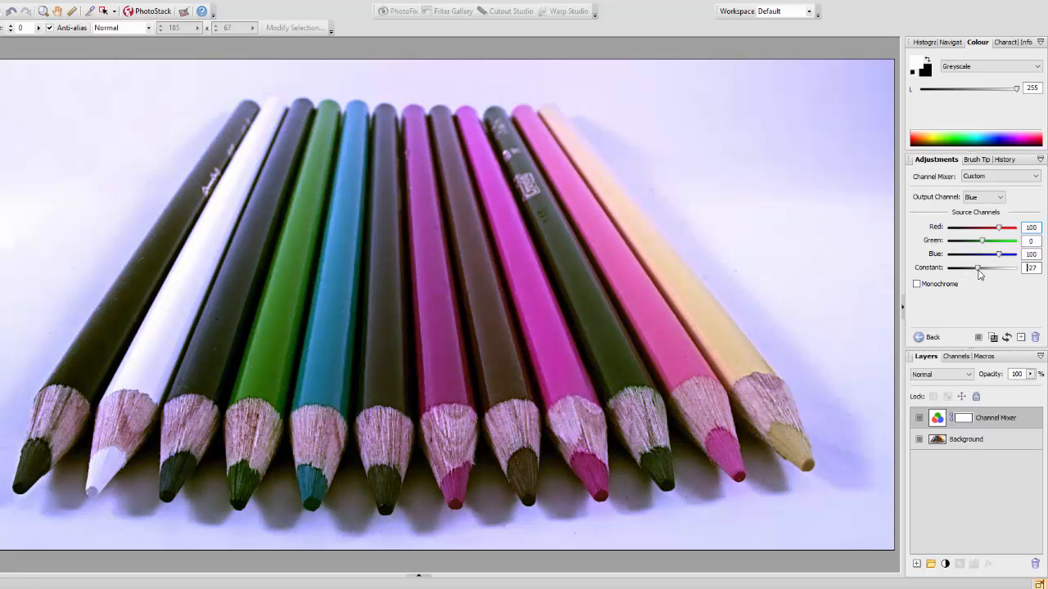
{"action": "left_click", "coordinate": [1035, 269]}
{"action": "key", "text": "Delete"}
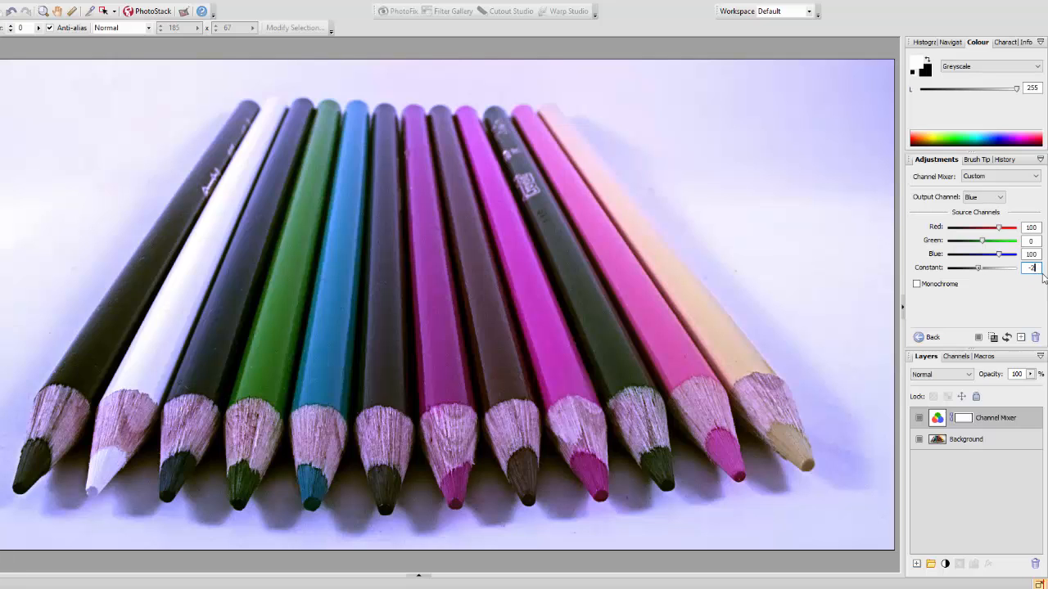
{"action": "type", "text": "5"}
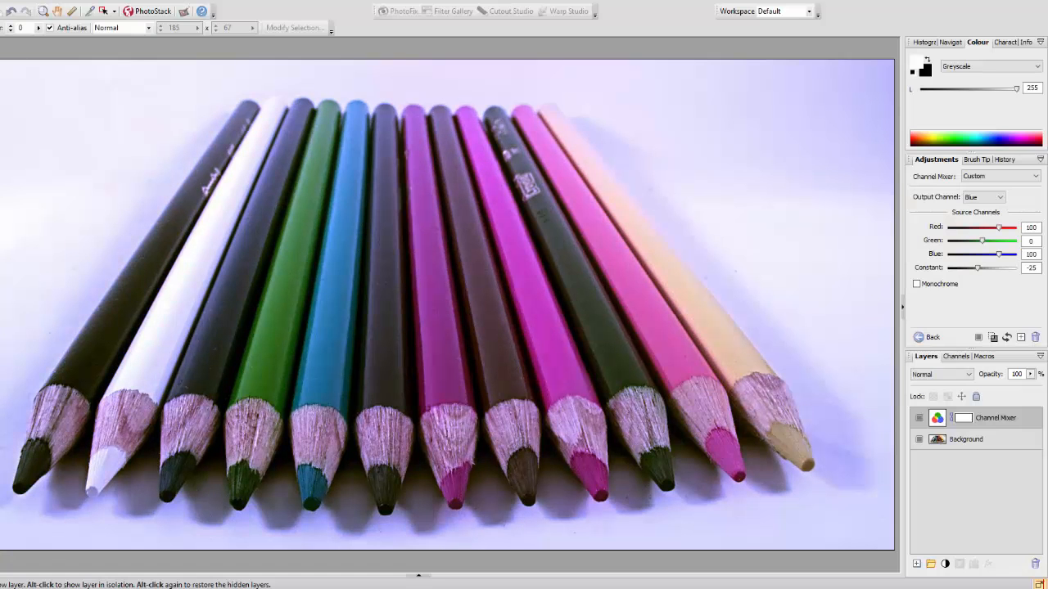
{"action": "left_click", "coordinate": [333, 587]}
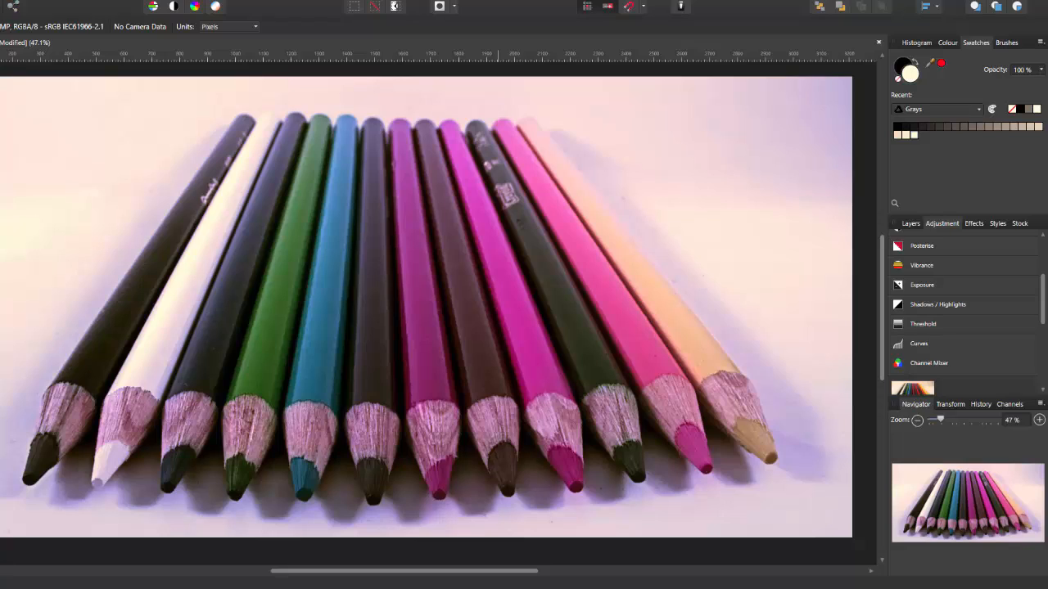